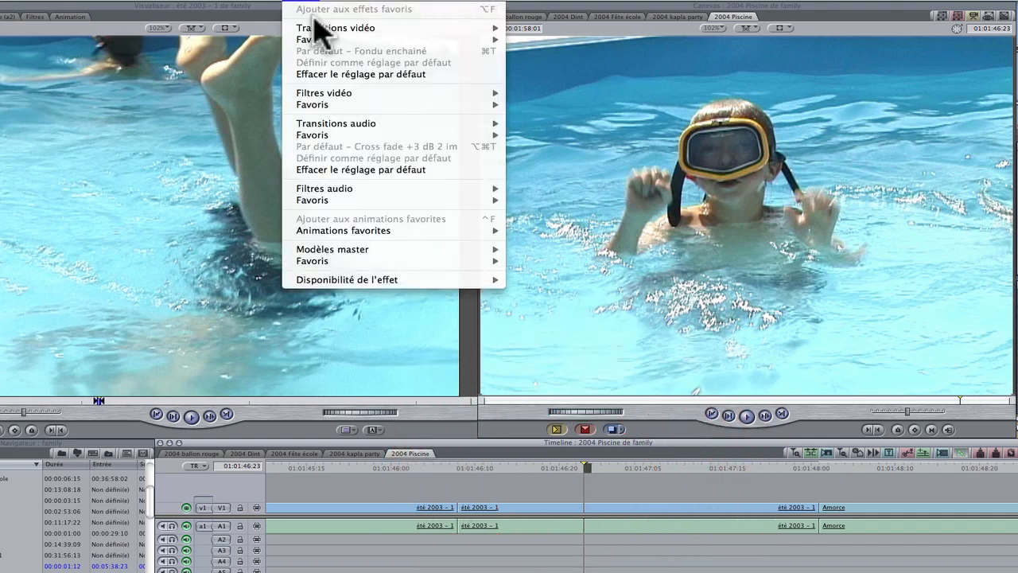
Apply the Étalonnage à 3 voies video filter to the été 2003 – 1 clip at the playhead and open its colour-wheel controls.
mouse_move(357, 105)
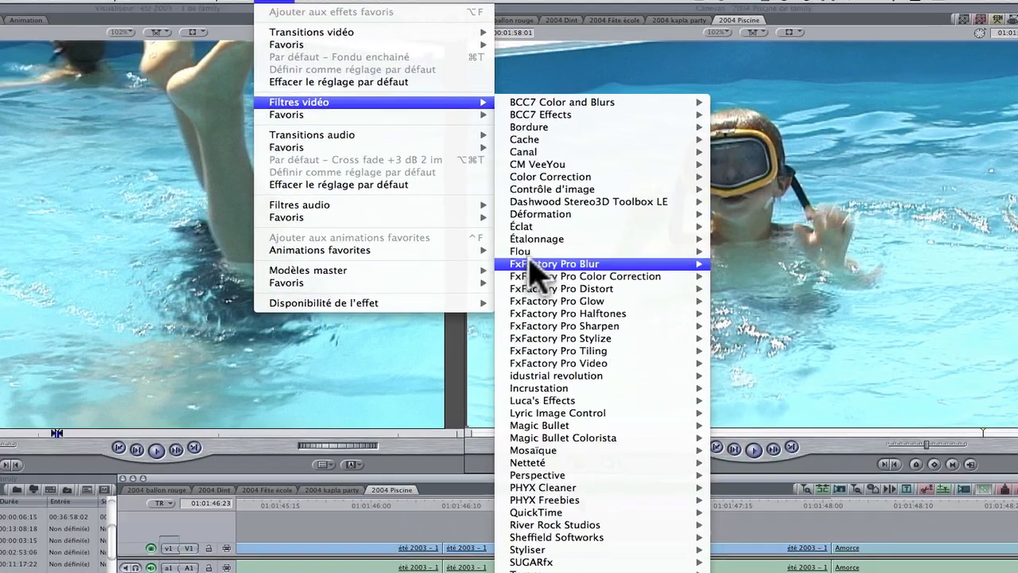
mouse_move(529, 241)
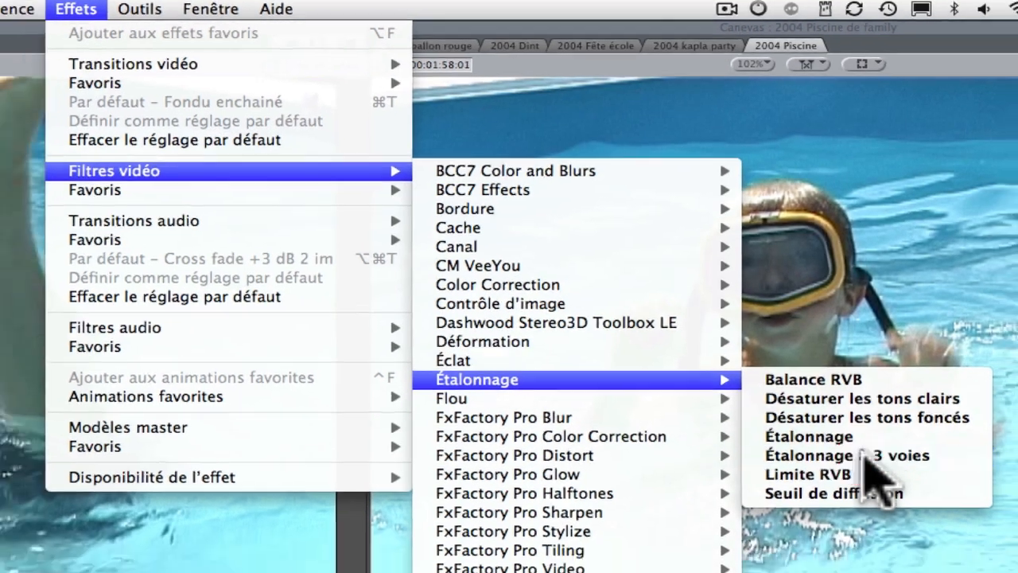
left_click(866, 459)
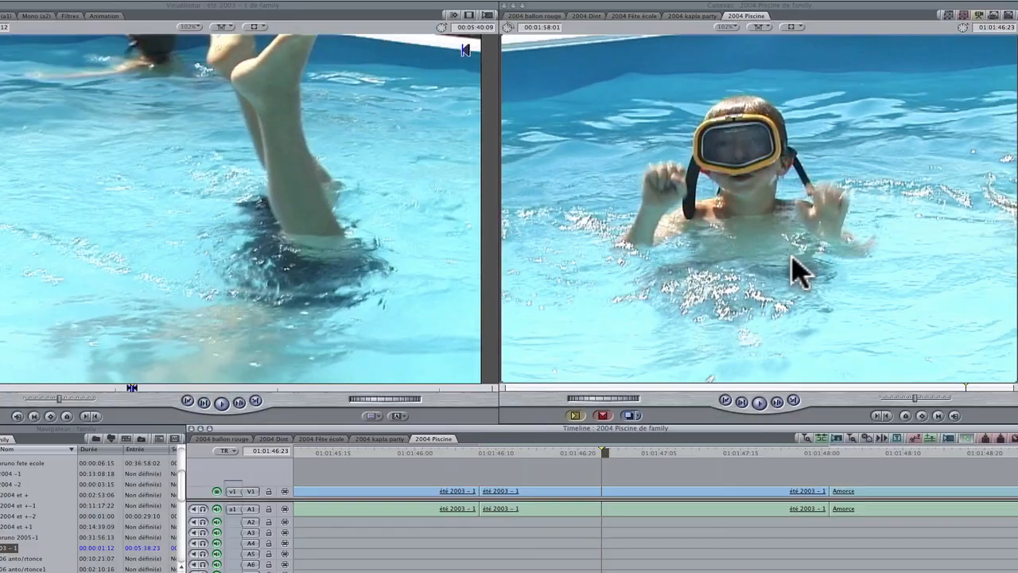
double_click(682, 490)
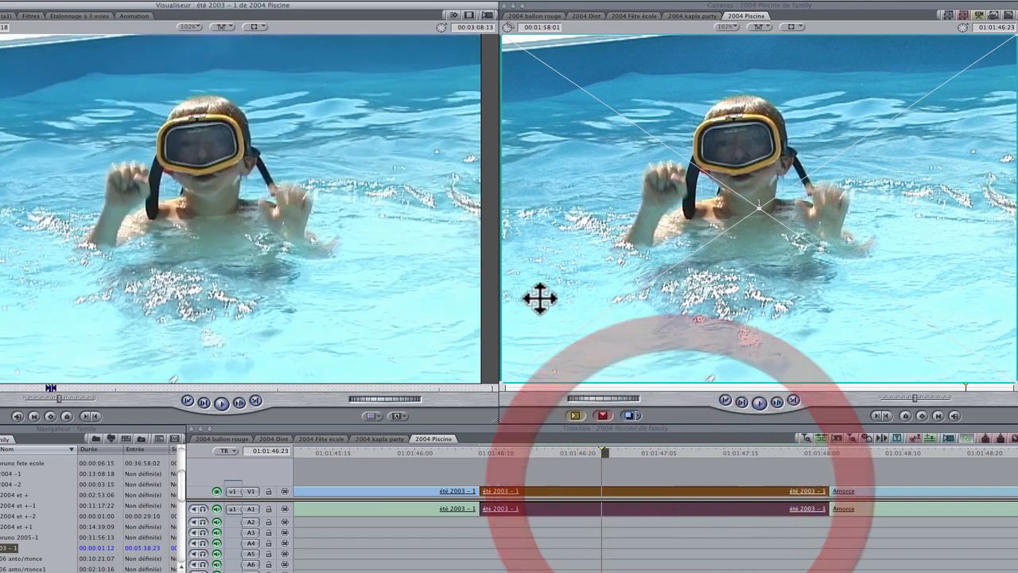
left_click(81, 16)
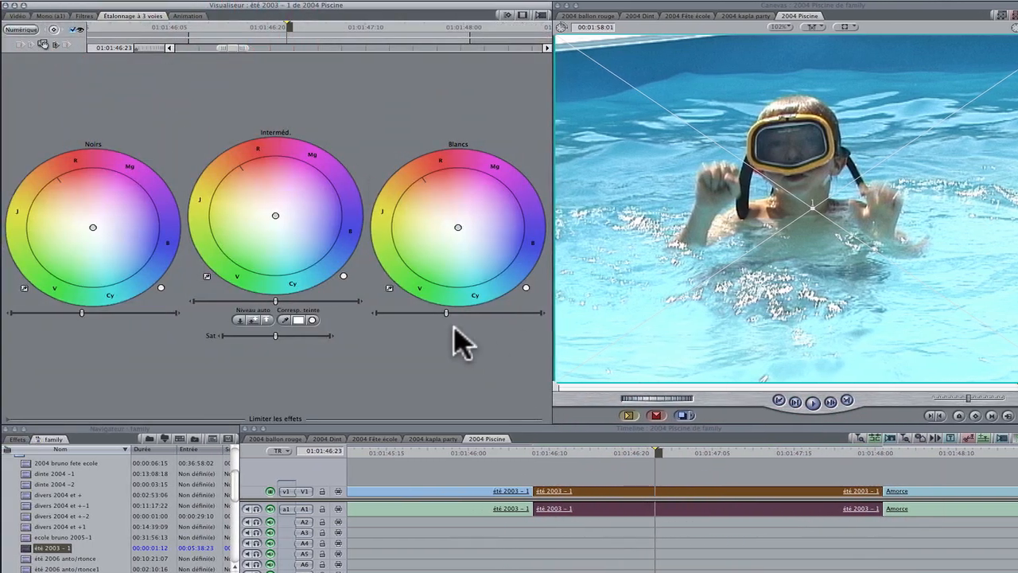
Slightly lower the blacks, midtones and whites of the clip and raise its saturation a little in the three-way colour correction.
left_click_drag(446, 312, 438, 313)
left_click_drag(279, 301, 270, 301)
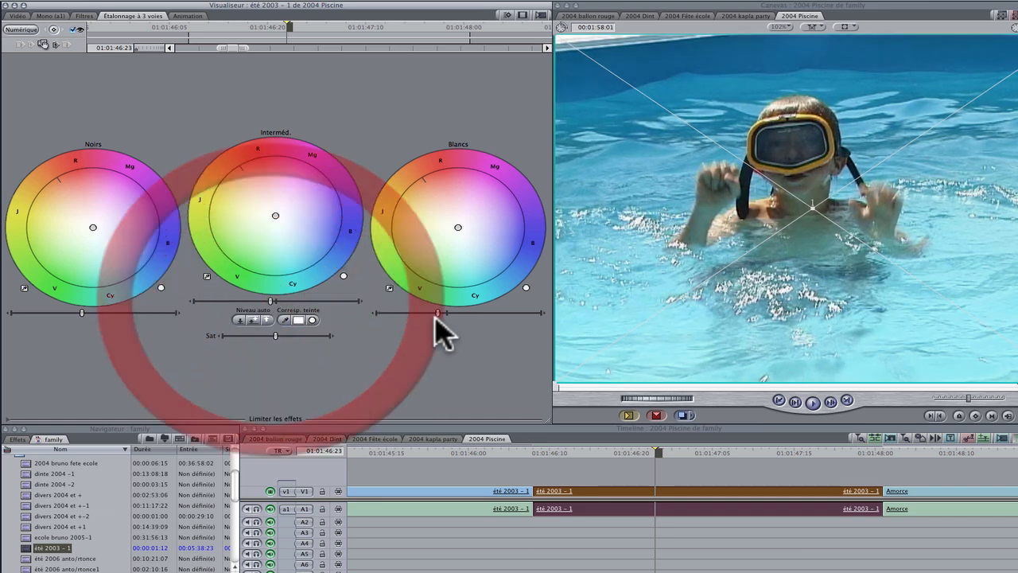
left_click(285, 335)
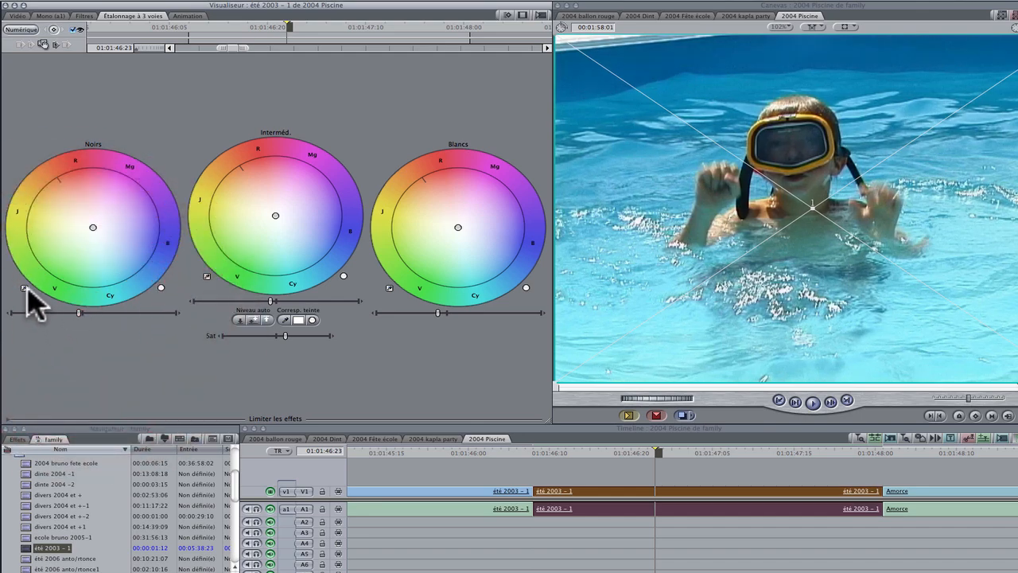
Duplicate only the video part of the corrected été 2003 – 1 clip onto a new track V2, directly above the original.
left_click(657, 493)
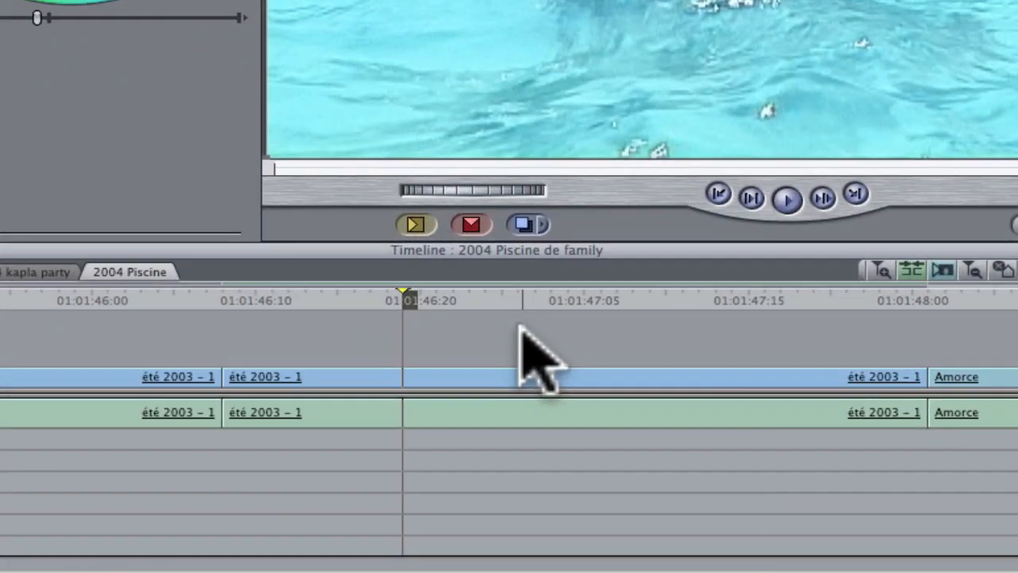
key("alt")
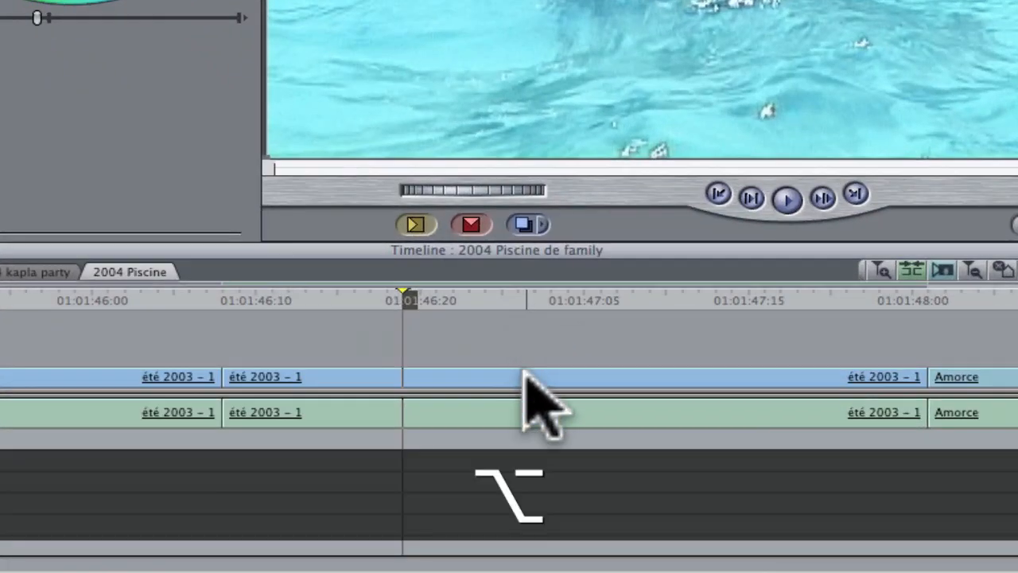
left_click(524, 372, "alt")
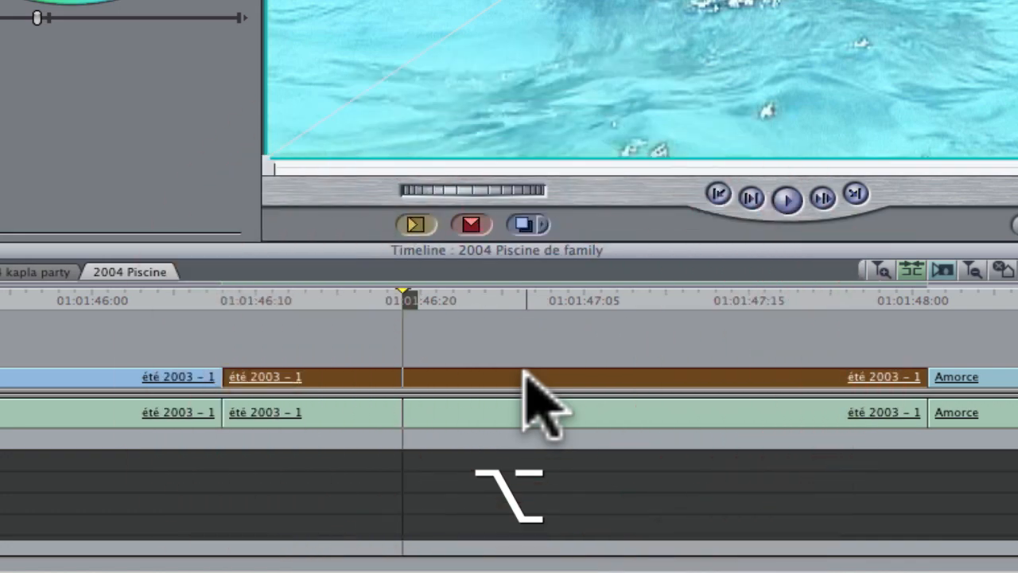
key("shift")
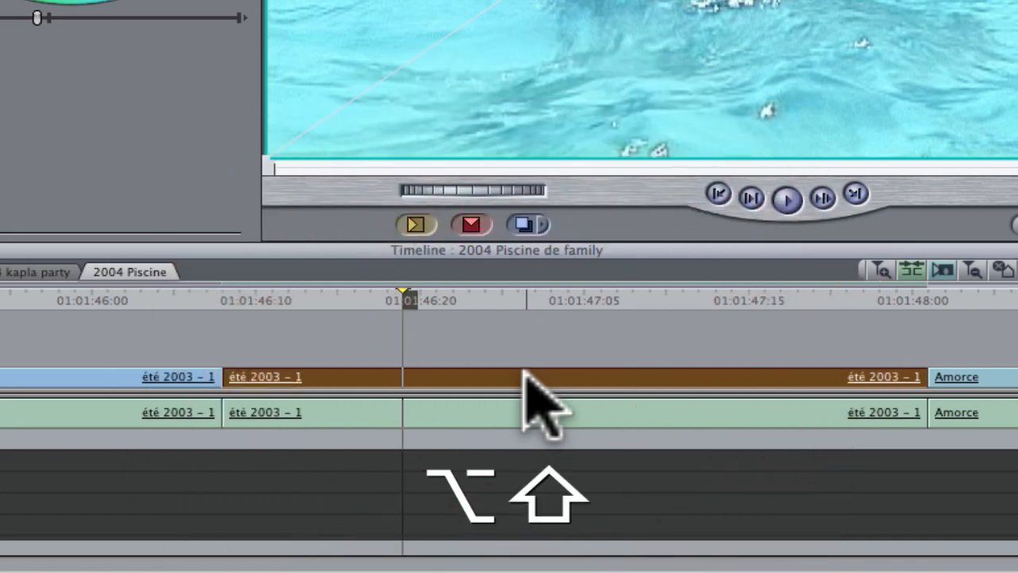
left_click_drag(525, 370, 527, 354)
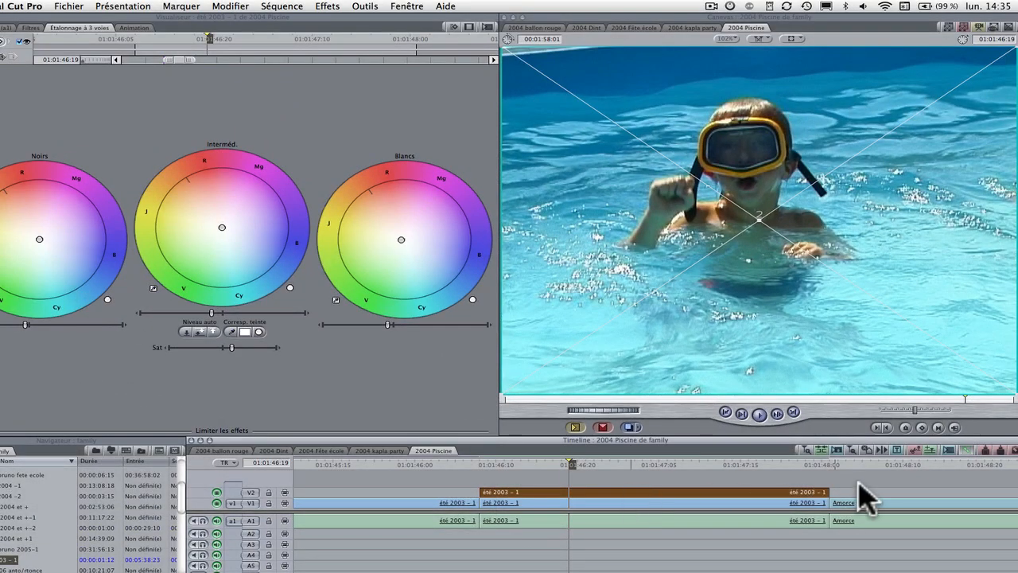
With the playhead at 01:01:47:04, apply the Forme filter from the Cache category to the duplicate clip on V2.
left_click(857, 484)
left_click(625, 462)
left_click_drag(625, 469, 653, 477)
left_click(637, 490)
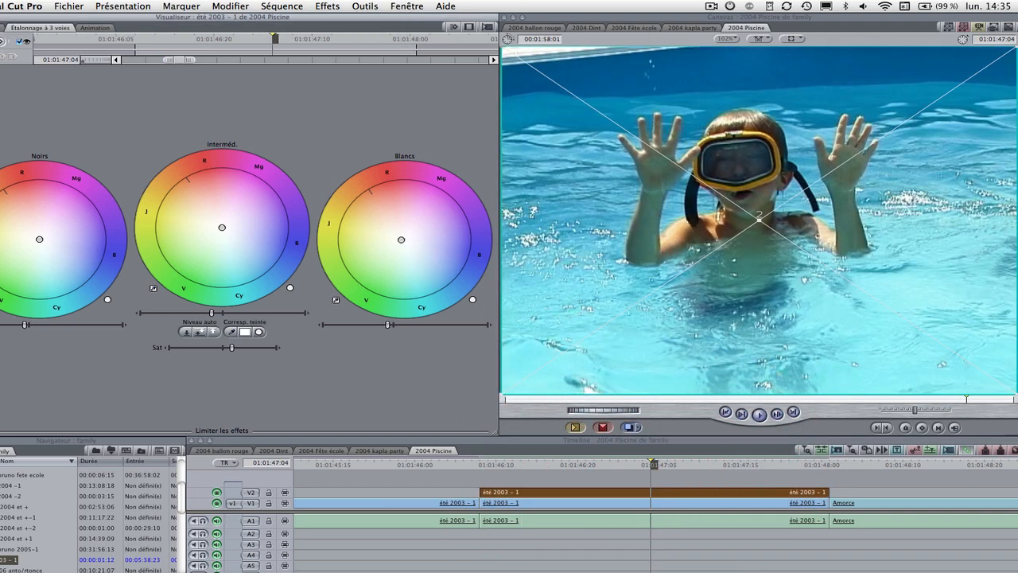
left_click(327, 6)
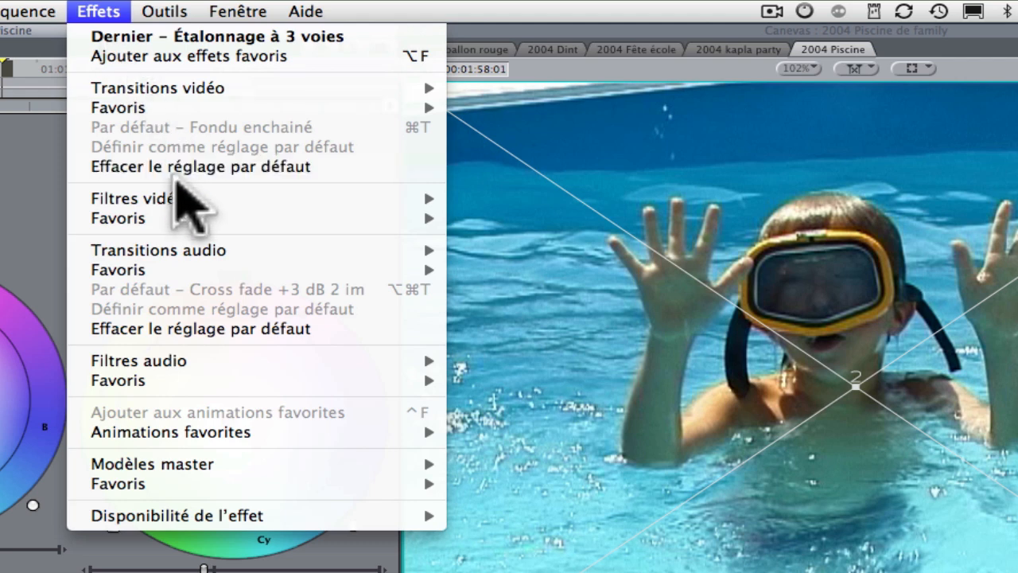
mouse_move(368, 109)
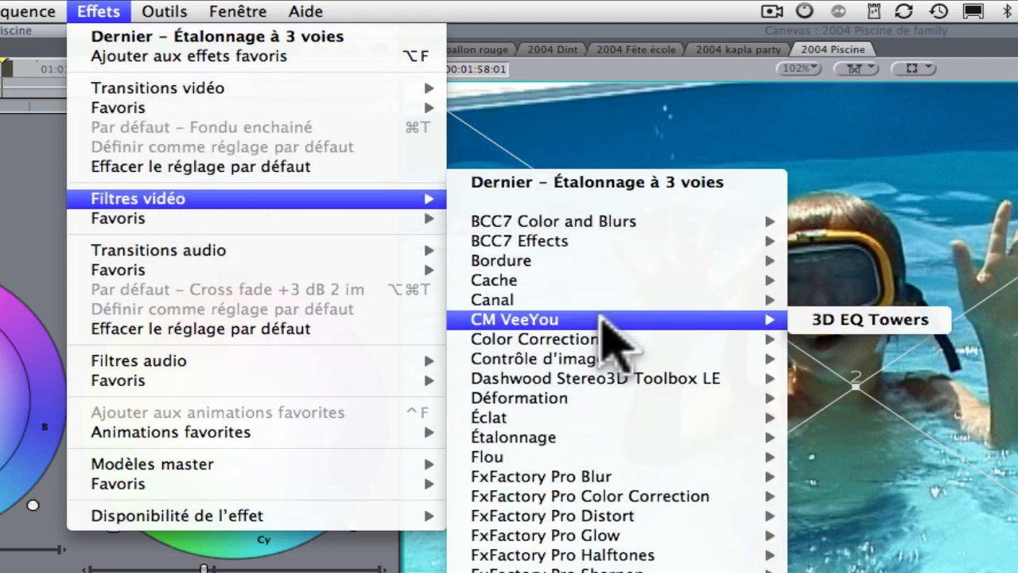
mouse_move(579, 279)
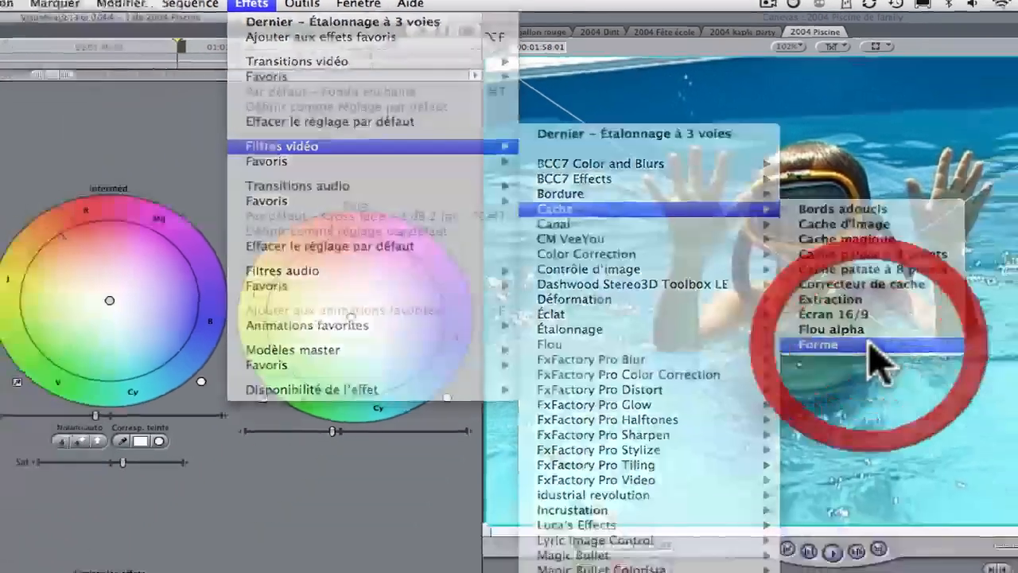
left_click(904, 455)
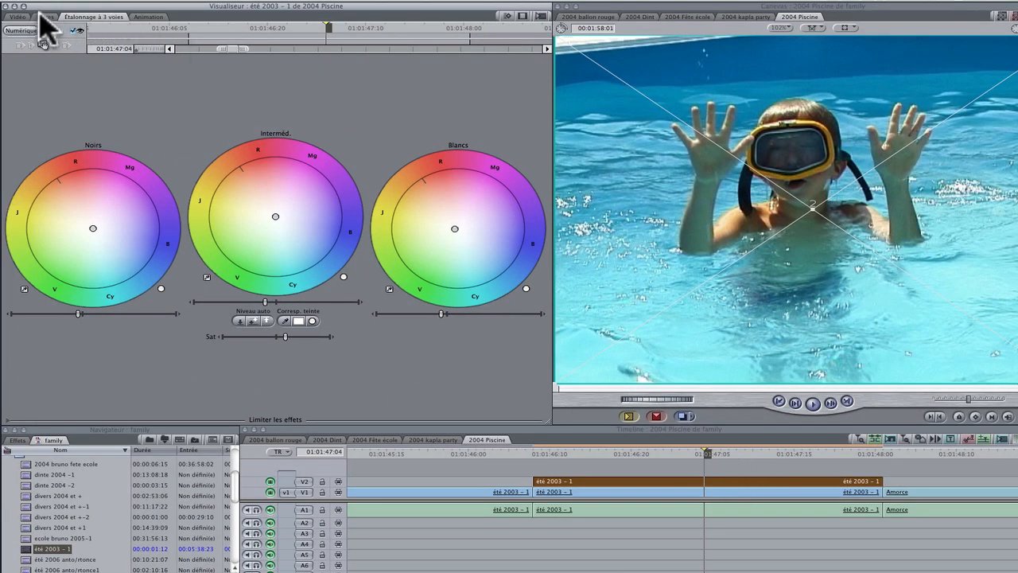
Show the filter parameters of the V2 clip and set the Forme mask's shape to Ovale.
left_click(42, 16)
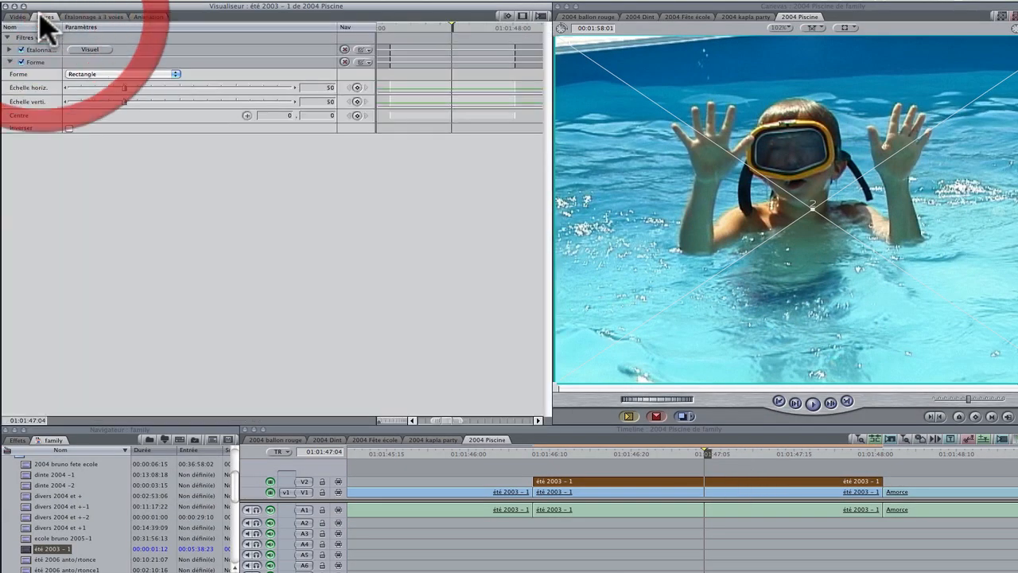
left_click(176, 73)
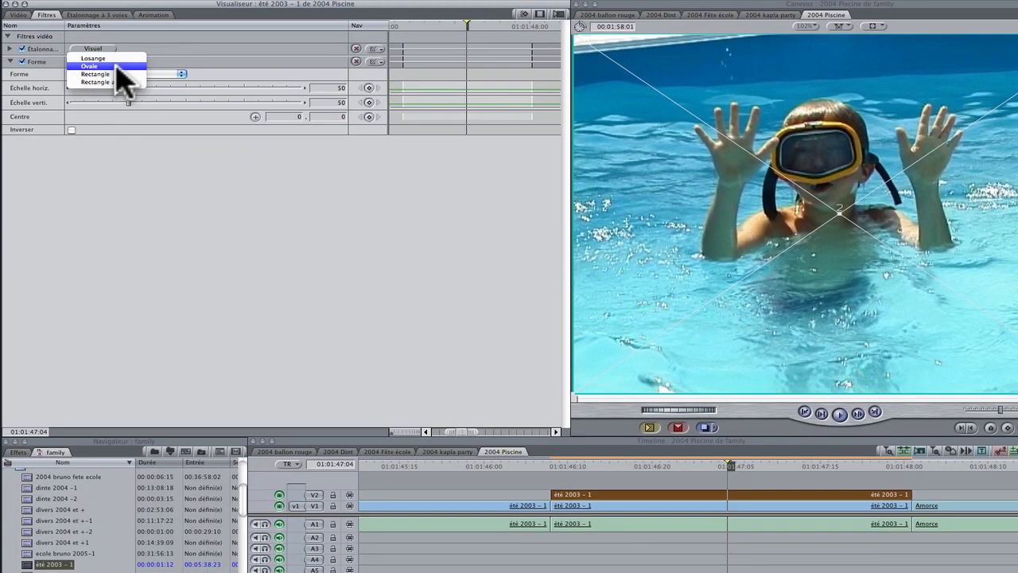
left_click(118, 67)
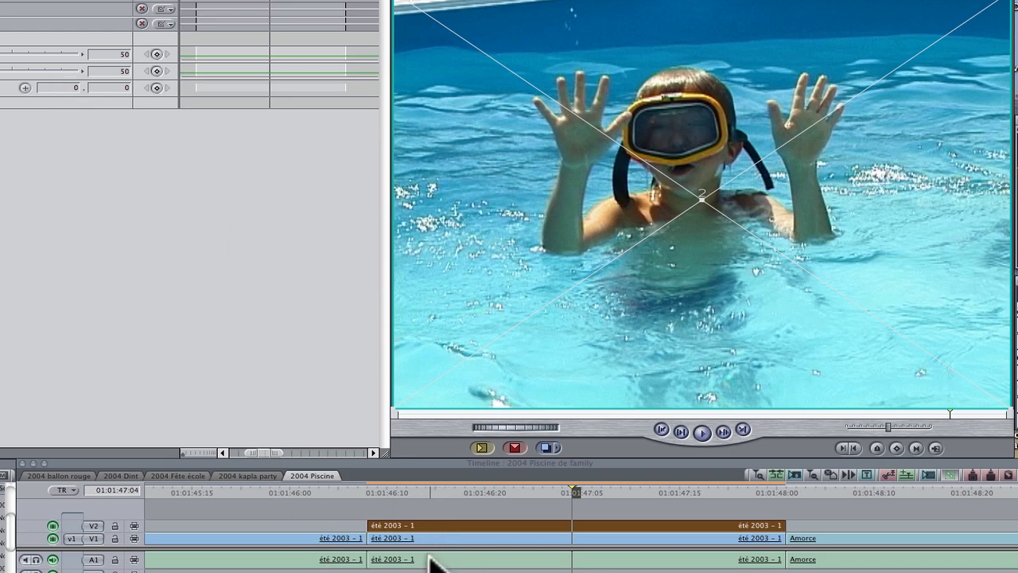
Trim the start of the V1 clip under the duplicate to about 01:01:46:19 and place the playhead at 01:01:46:12.
left_click(399, 495)
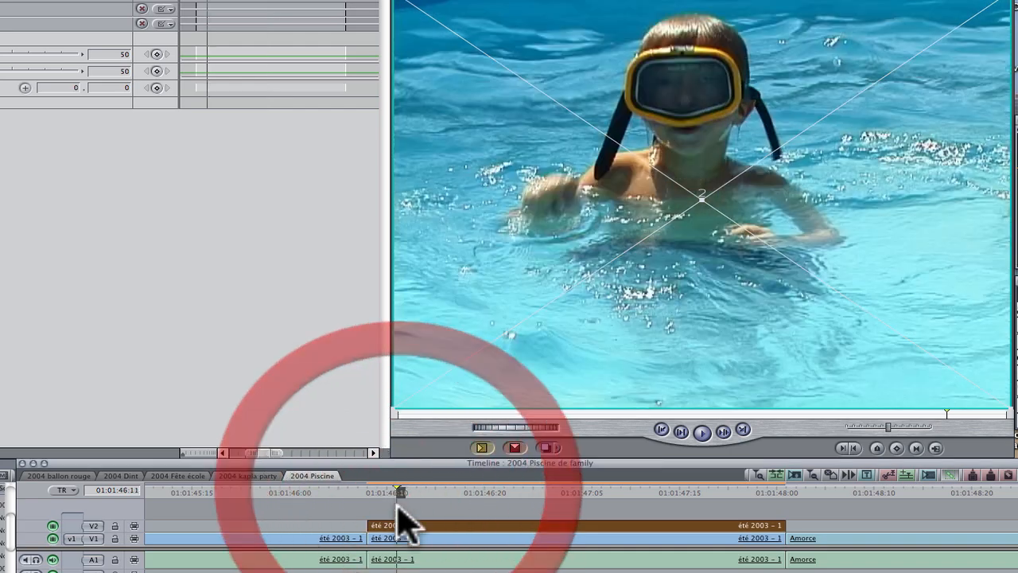
left_click_drag(367, 539, 476, 541)
left_click_drag(438, 493, 410, 489)
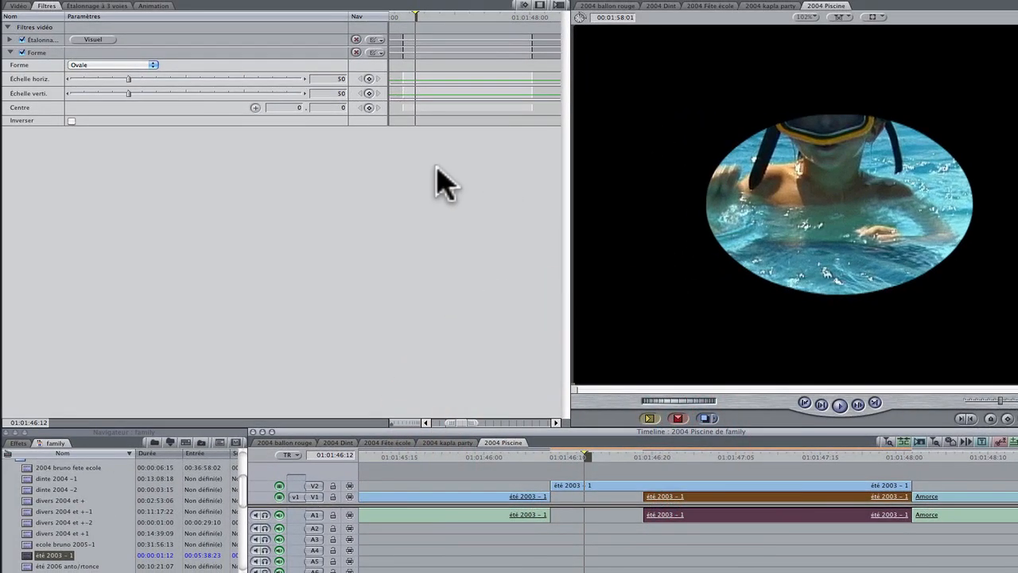
Centre the oval mask on the swimmer at about -8,21, -76,86 and scale it to 58 horizontally and 68 vertically.
left_click(254, 108)
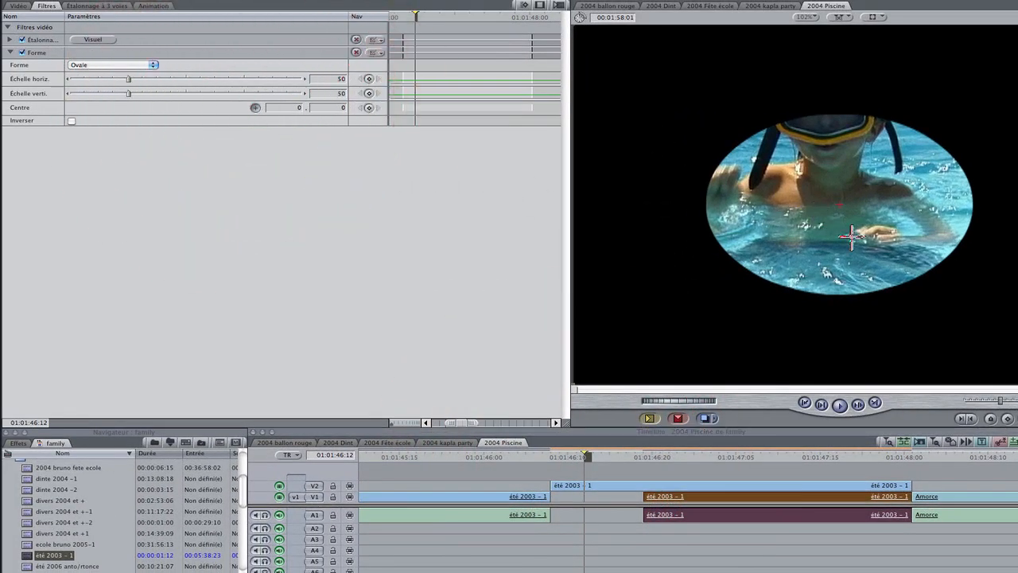
left_click(840, 189)
left_click_drag(838, 180, 840, 147)
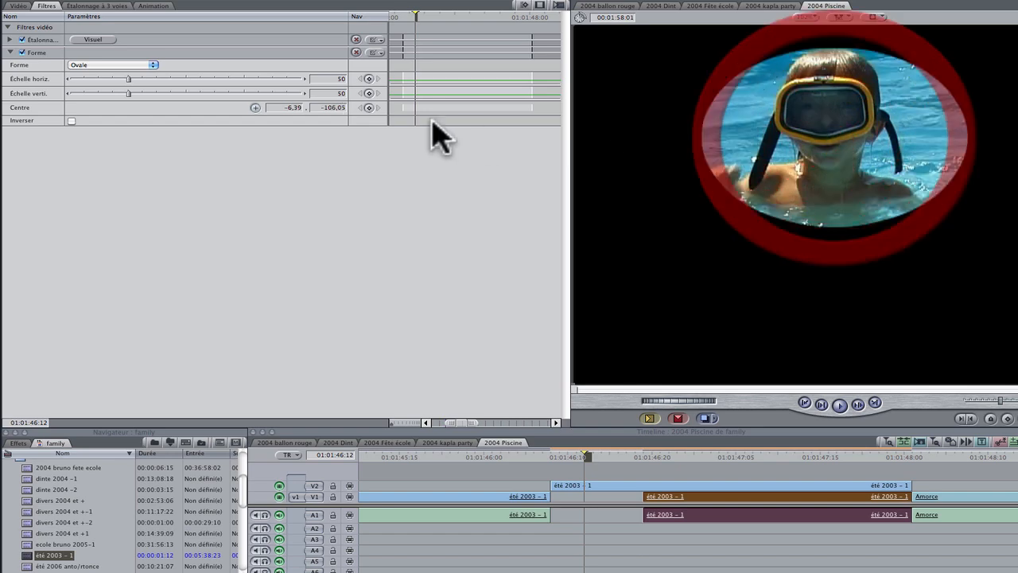
left_click_drag(127, 80, 132, 81)
left_click(136, 93)
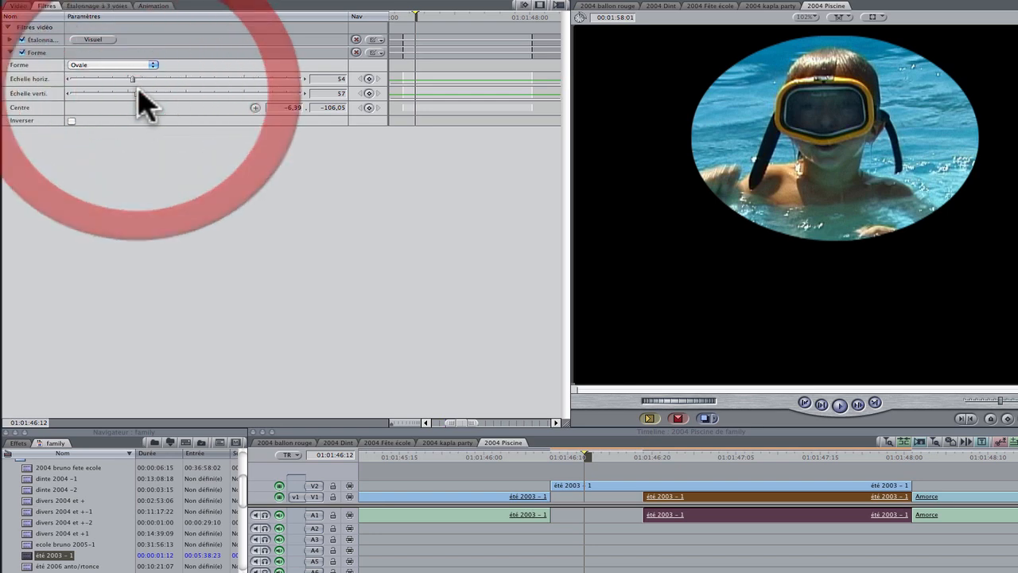
mouse_move(136, 93)
left_mouse_down()
mouse_move(160, 99)
mouse_move(137, 79)
left_mouse_up()
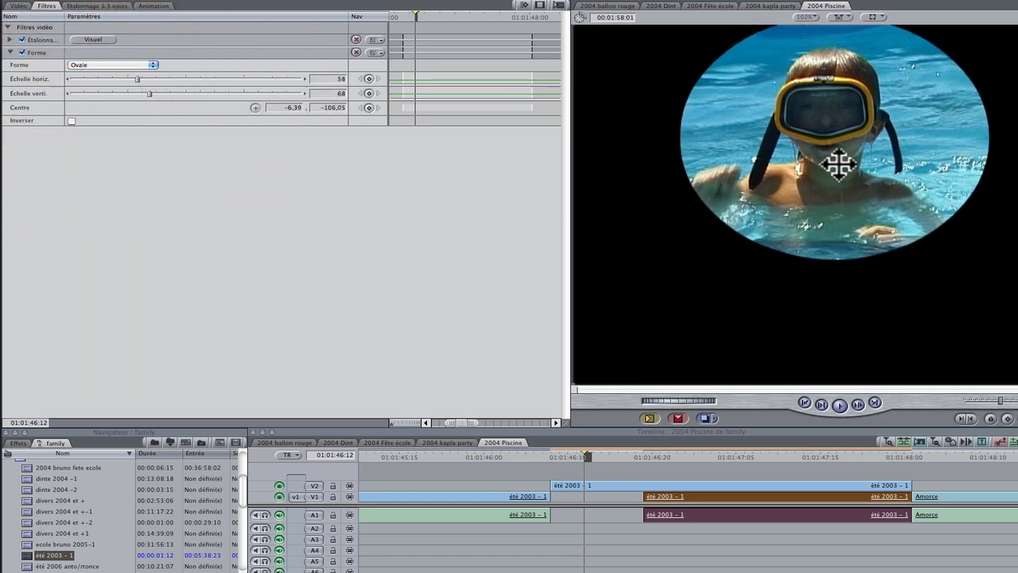
left_click(255, 108)
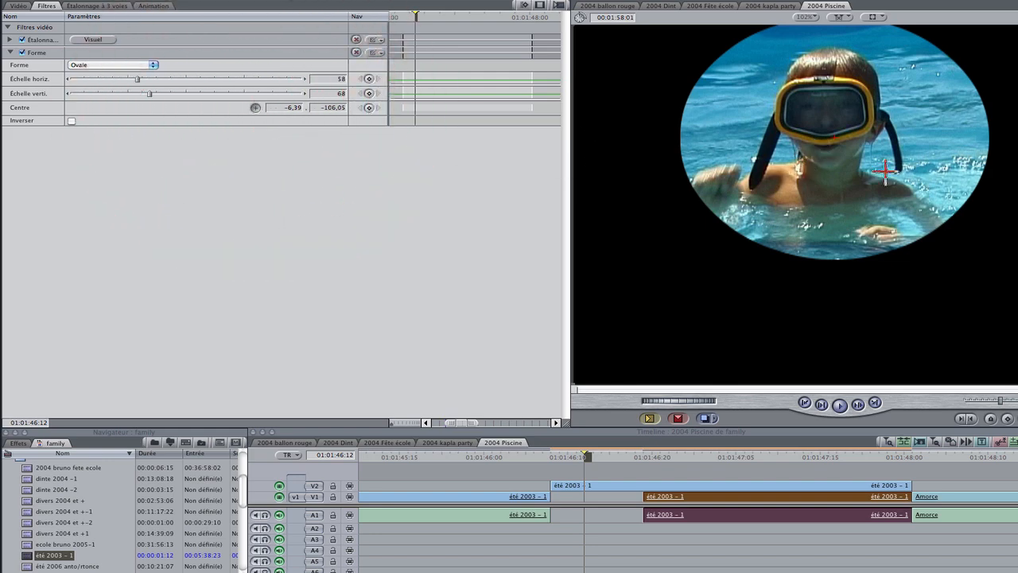
left_click_drag(835, 136, 835, 152)
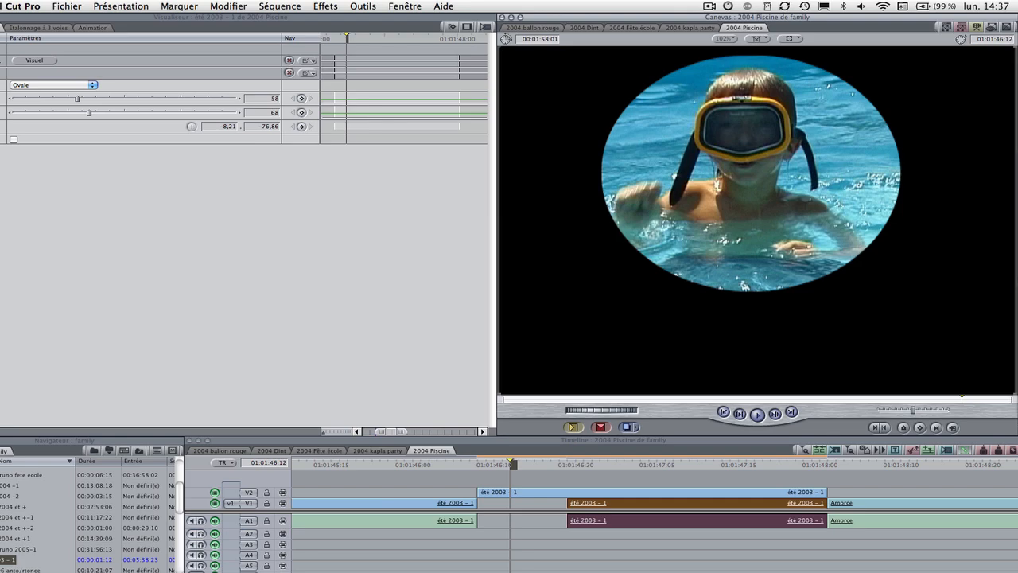
Apply the Flou alpha filter from the Cache category to the masked V2 clip.
left_click(325, 6)
mouse_move(385, 115)
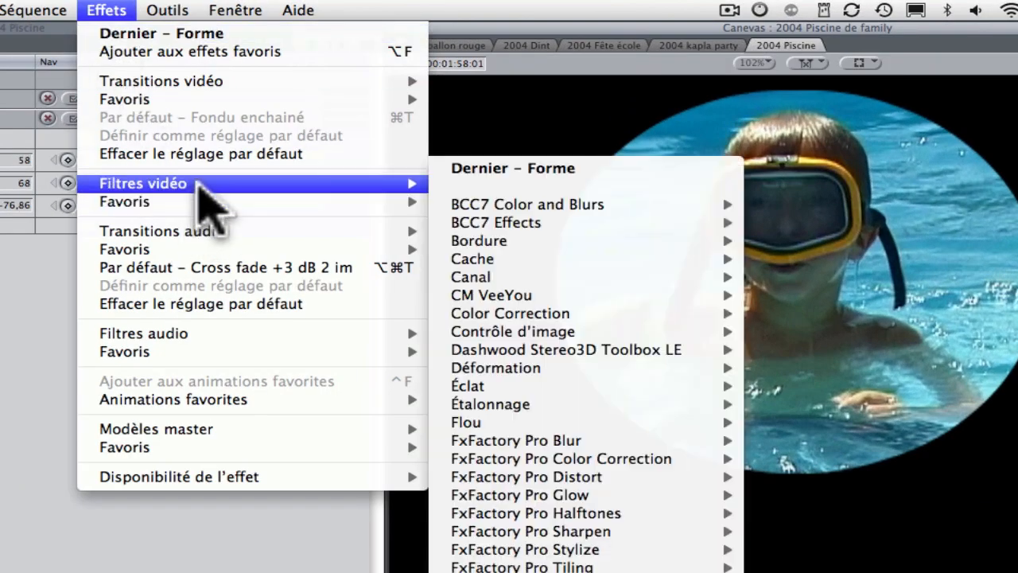
mouse_move(461, 262)
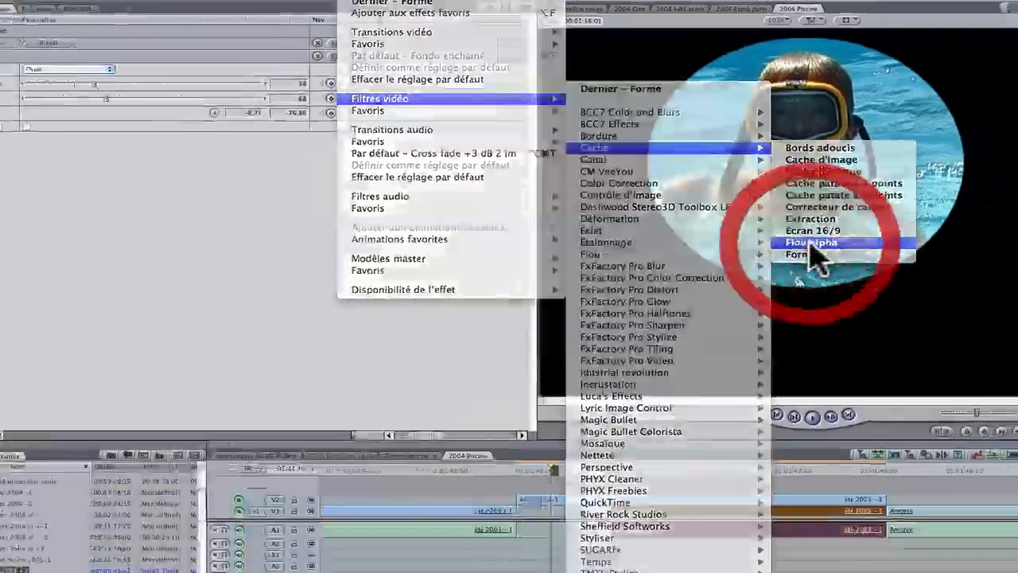
left_click(805, 404)
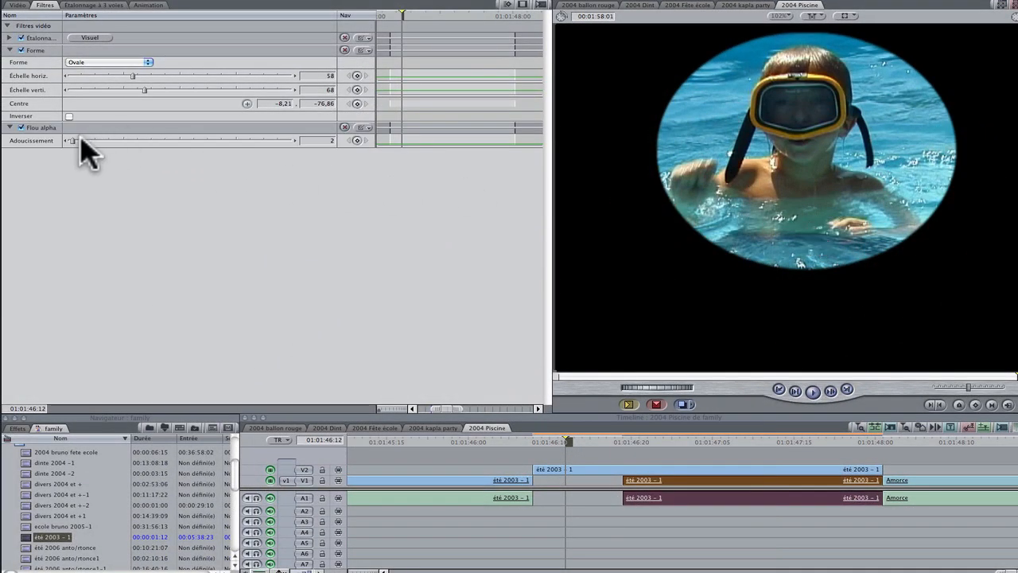
Set the Flou alpha softness to 50 and the oval mask's horizontal scale to 50.
left_click_drag(73, 141, 257, 127)
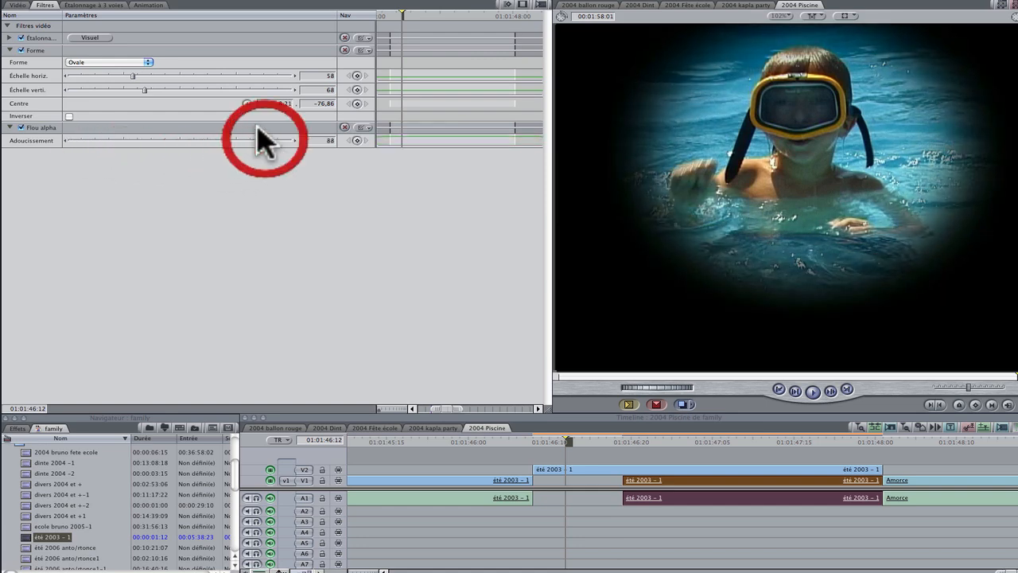
left_click_drag(134, 73, 125, 85)
left_click_drag(264, 142, 181, 143)
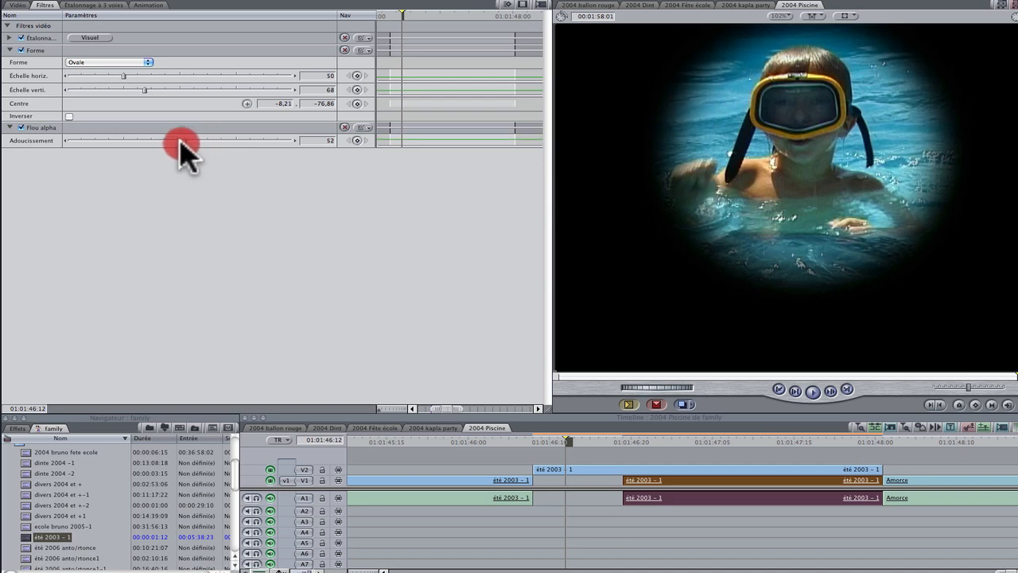
Move the centre of the oval mask over the swimmer to about -10,95, -96,32.
left_click(247, 103)
left_click(806, 148)
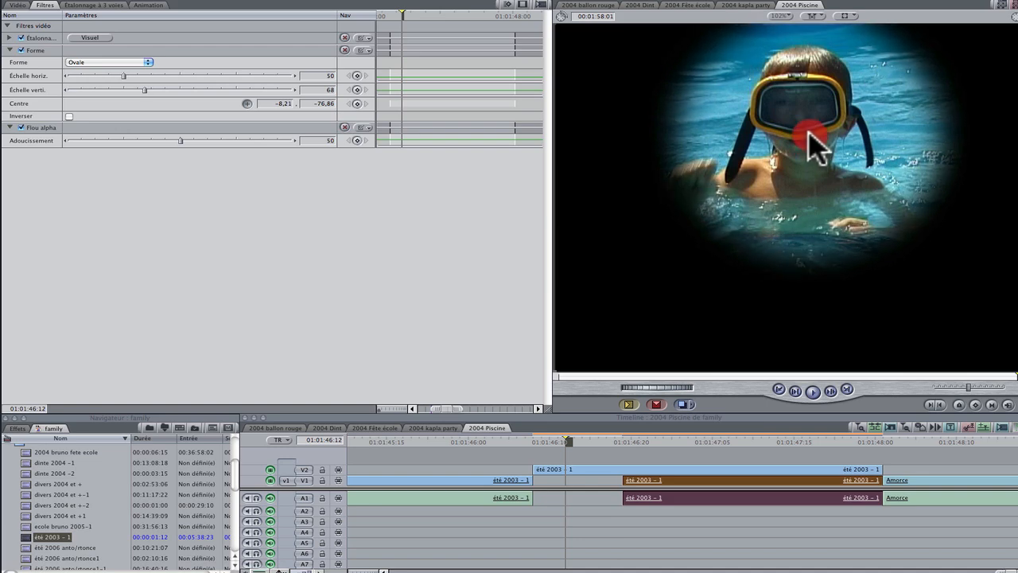
left_click_drag(810, 145, 801, 148)
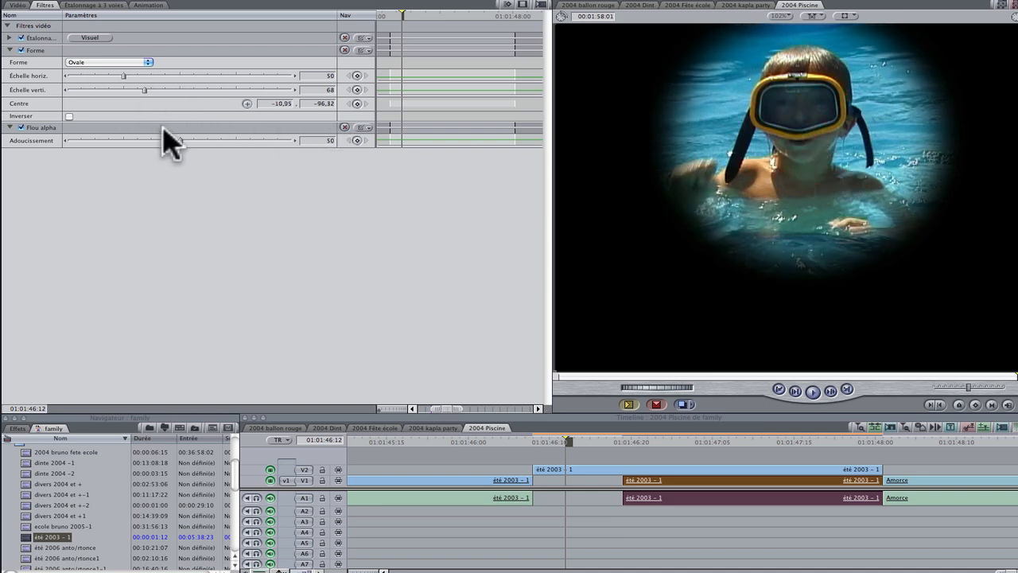
Set the oval mask's horizontal scale to 65 and extend the start of the V1 clip back to the V2 clip's start.
left_click_drag(125, 75, 142, 79)
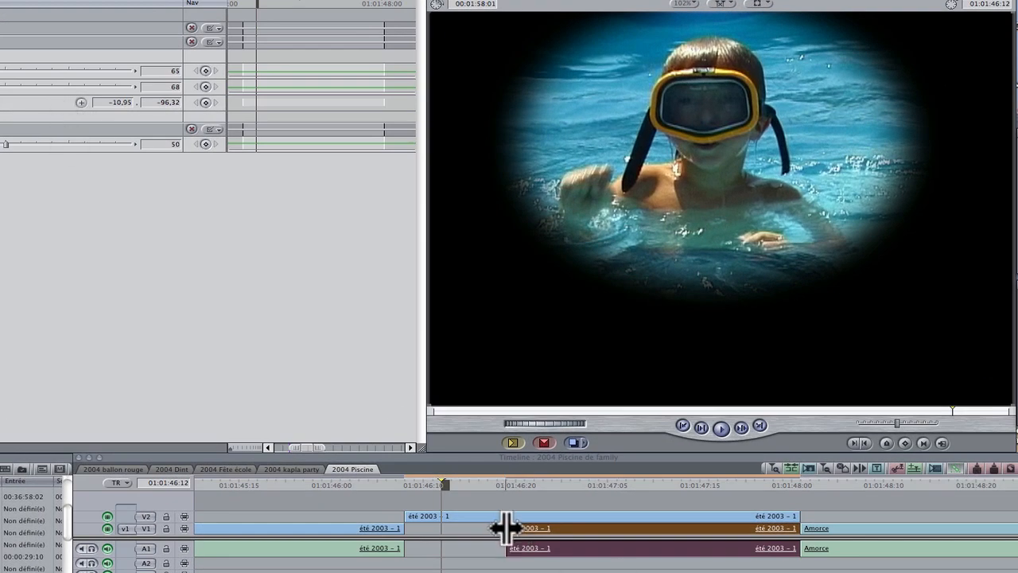
left_click_drag(506, 528, 405, 528)
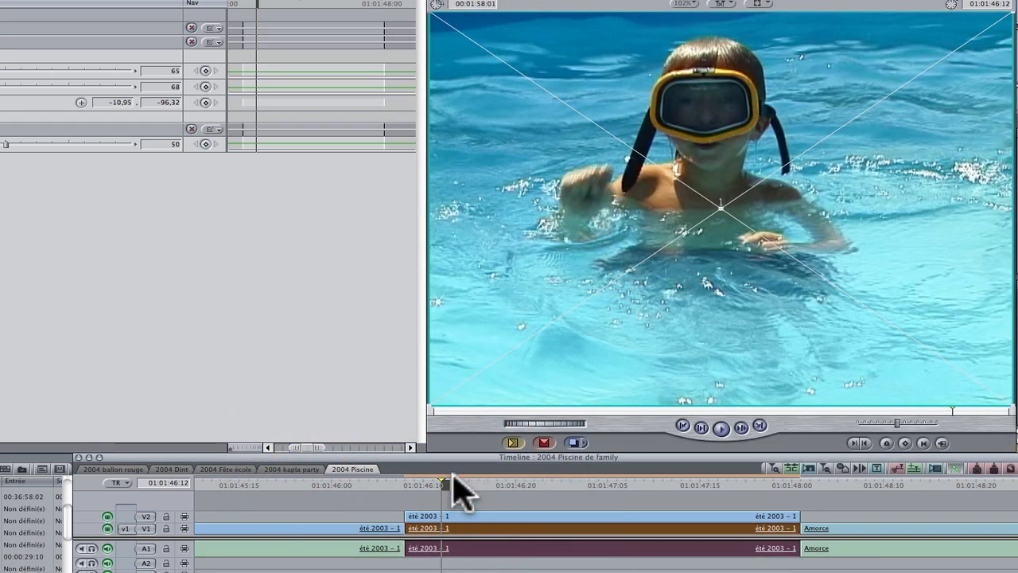
Apply the Flou gaussien filter from the Flou category to the V1 background clip.
double_click(474, 528)
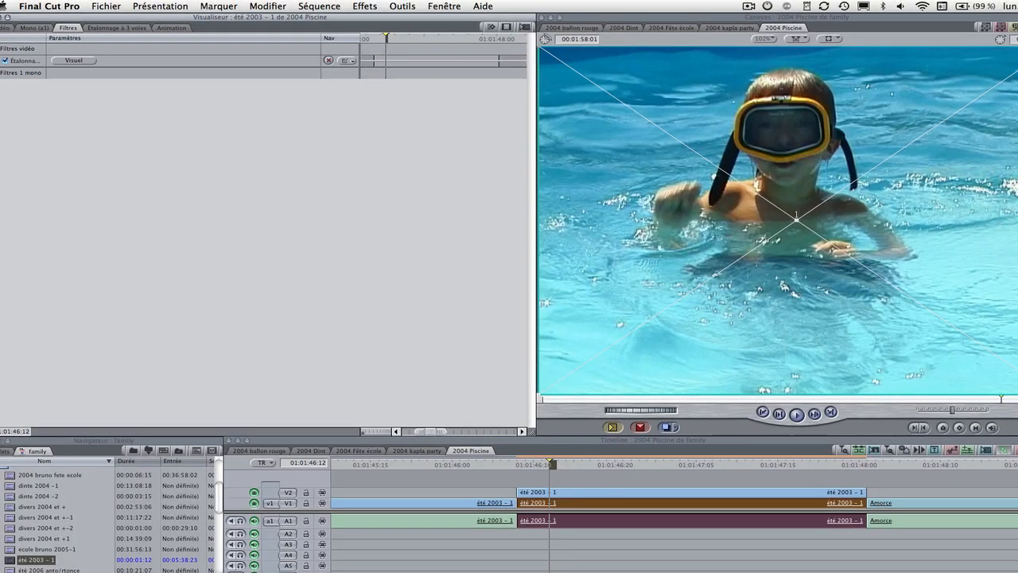
left_click(365, 6)
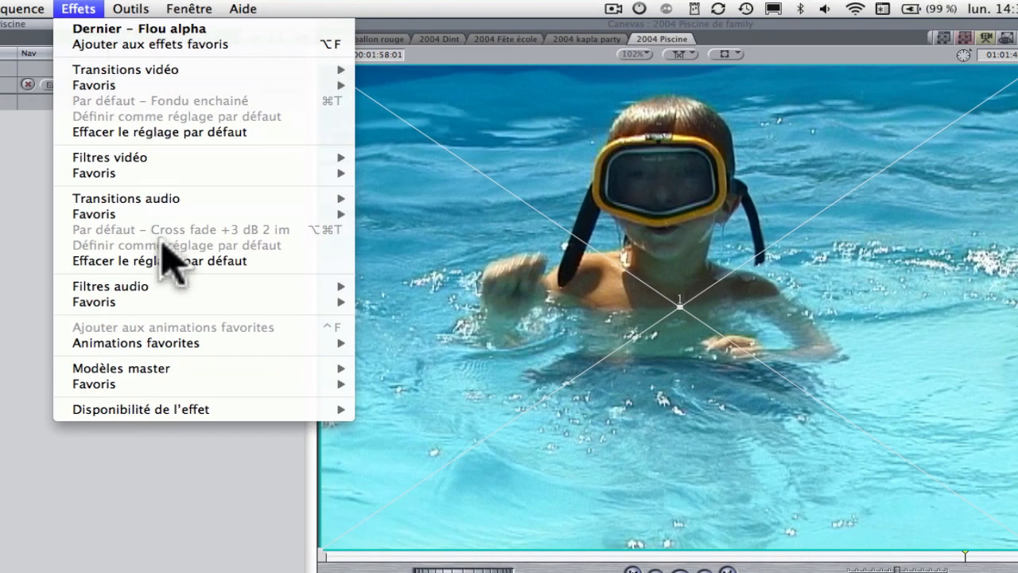
mouse_move(151, 159)
mouse_move(567, 364)
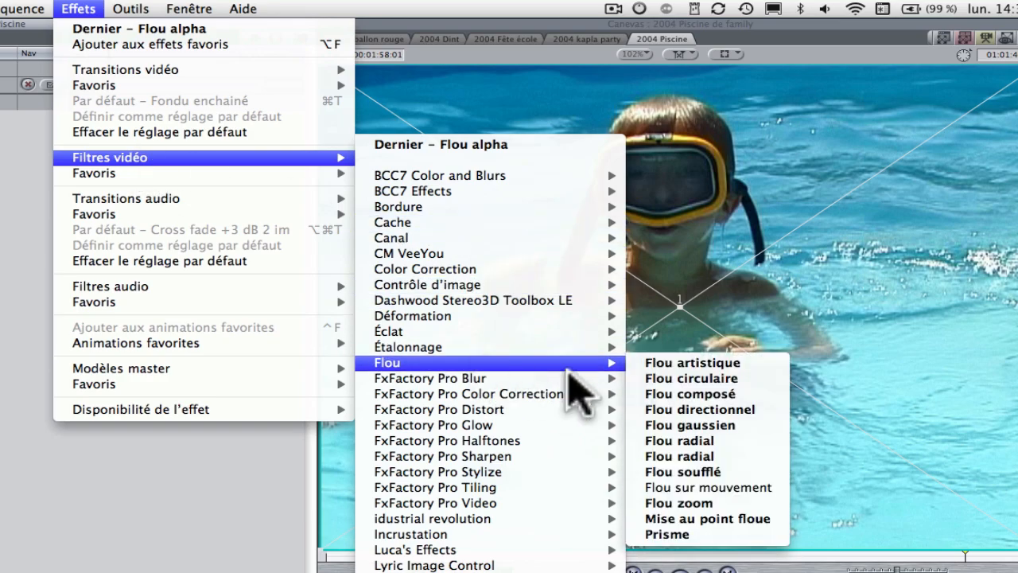
left_click(766, 374)
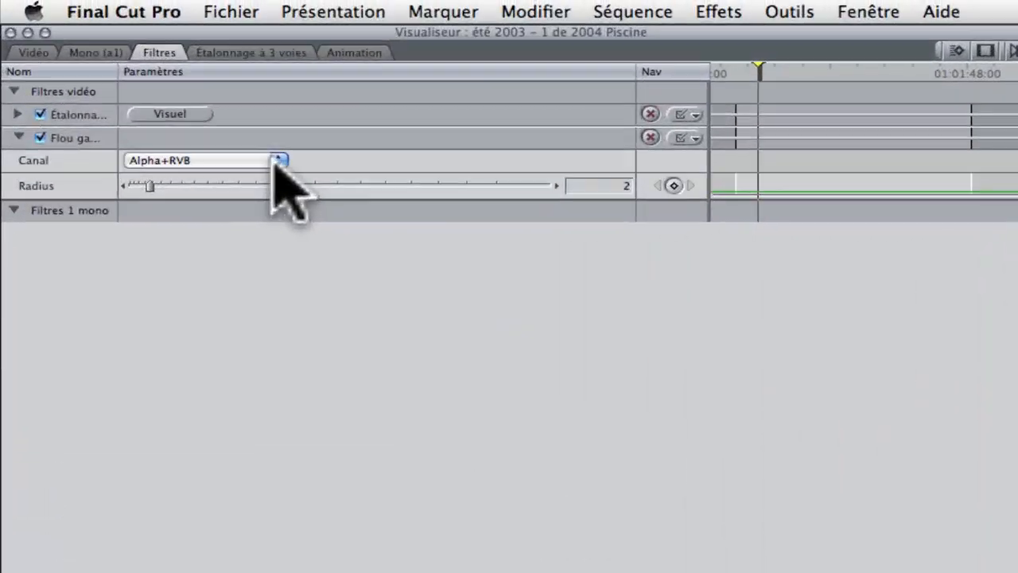
Limit the Gaussian blur on the V1 clip to the RVB channel and set its radius to 3.
left_click(279, 161)
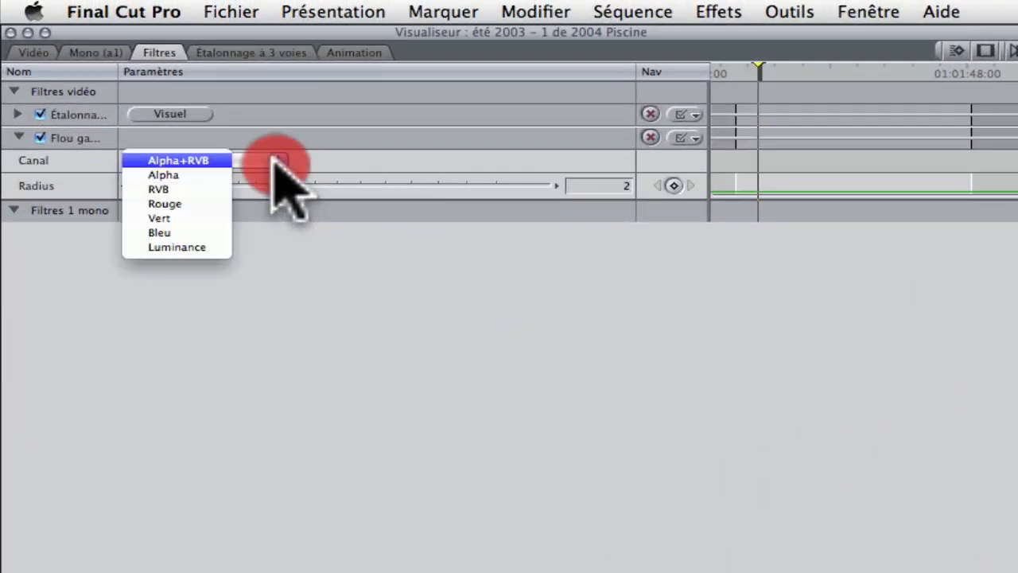
left_click(185, 188)
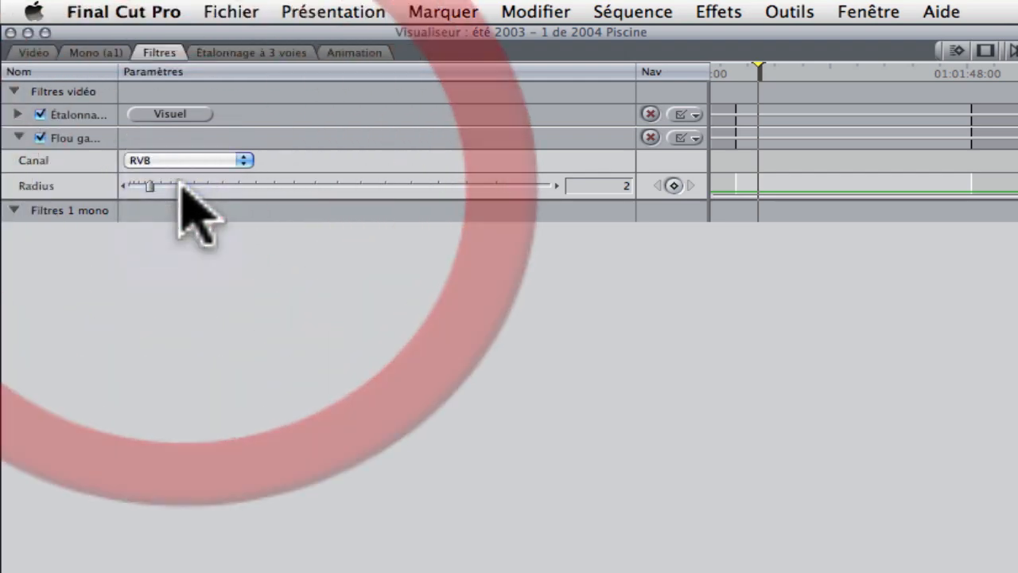
left_click_drag(159, 185, 217, 188)
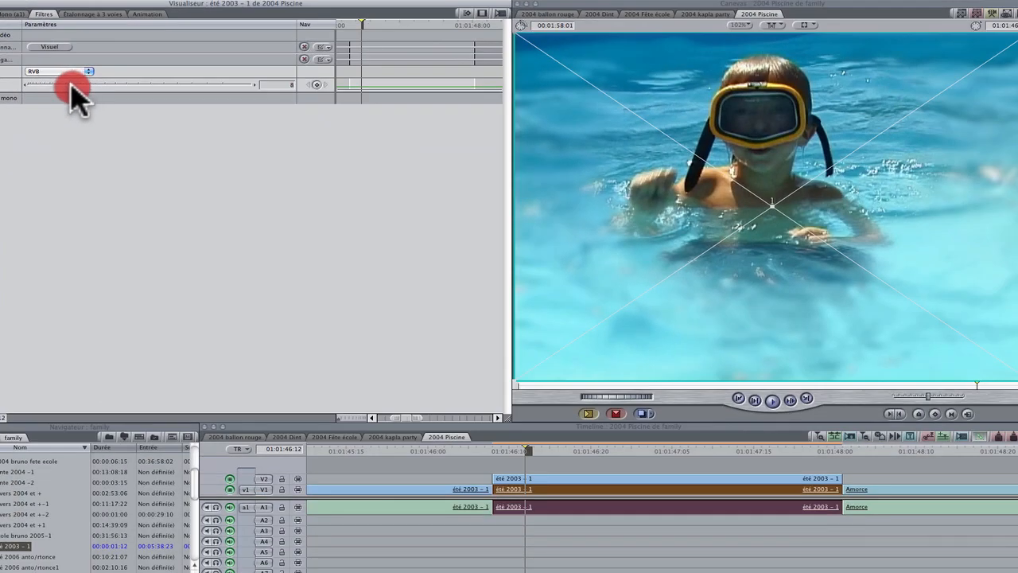
left_click_drag(71, 85, 48, 83)
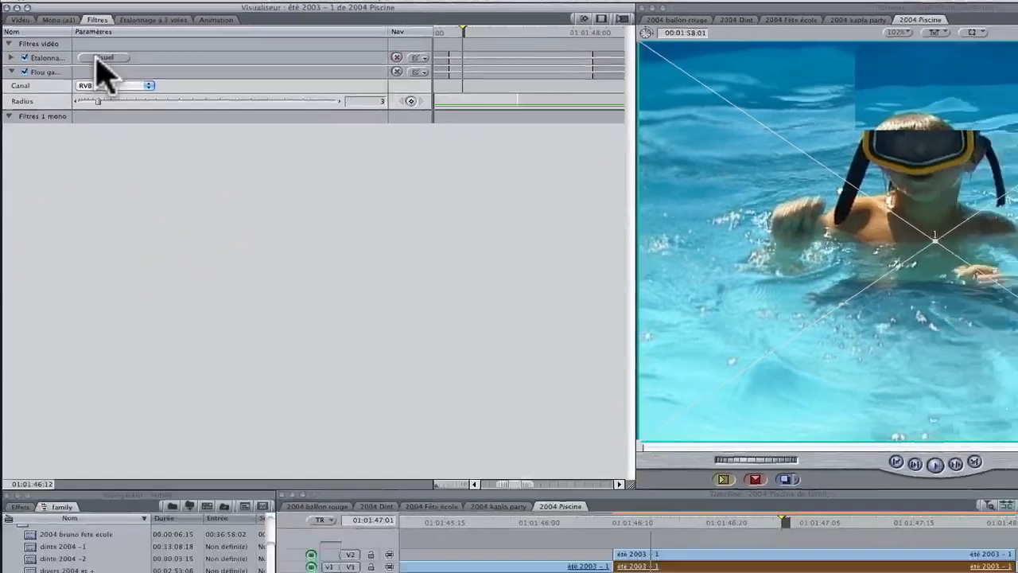
In the V1 clip's three-way colour correction, slightly lower the whites and midtones, reduce saturation below neutral and fine-tune the blacks.
left_click(104, 57)
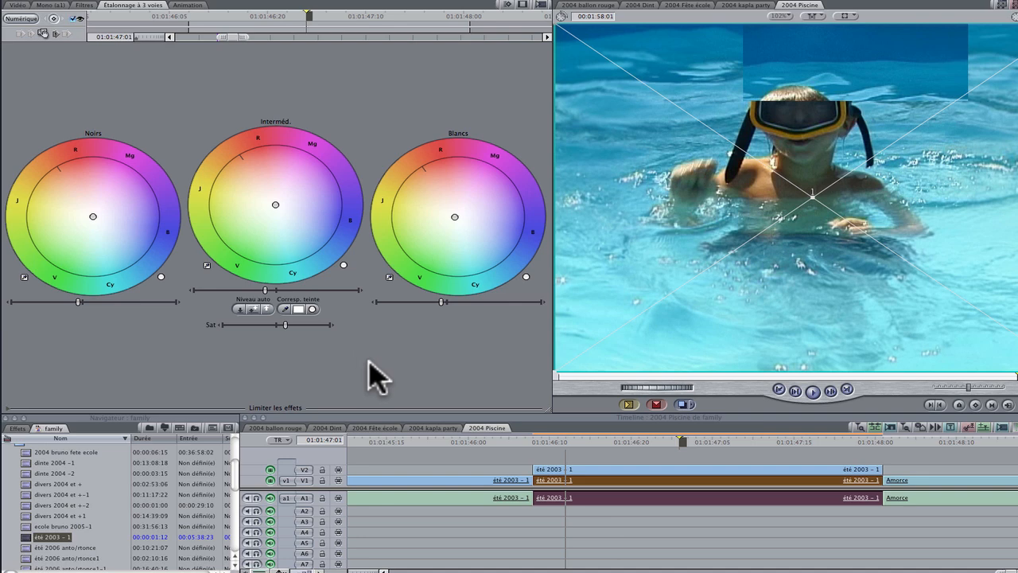
mouse_move(442, 301)
left_mouse_down()
mouse_move(422, 302)
mouse_move(437, 301)
left_mouse_up()
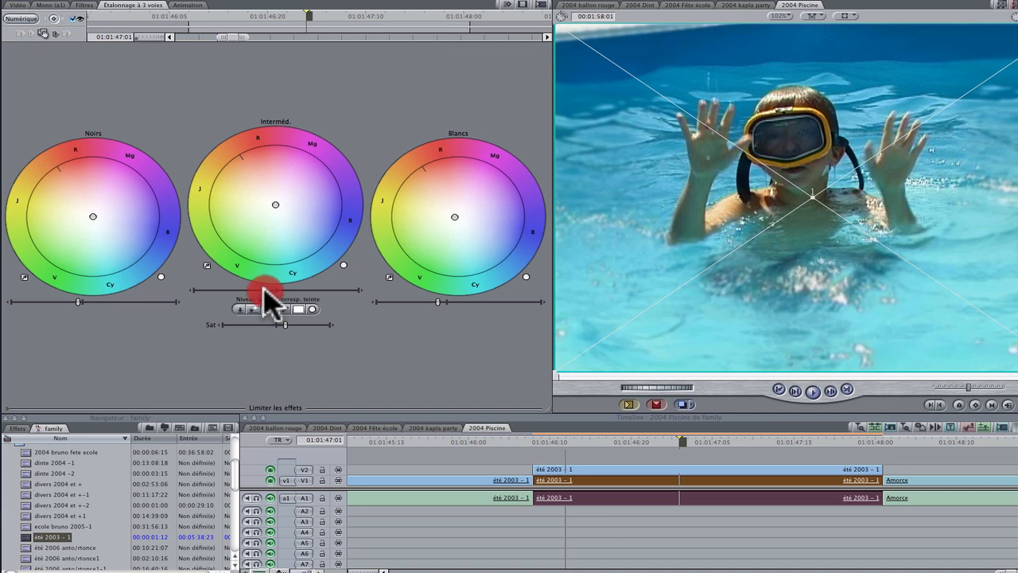
left_click_drag(264, 289, 263, 290)
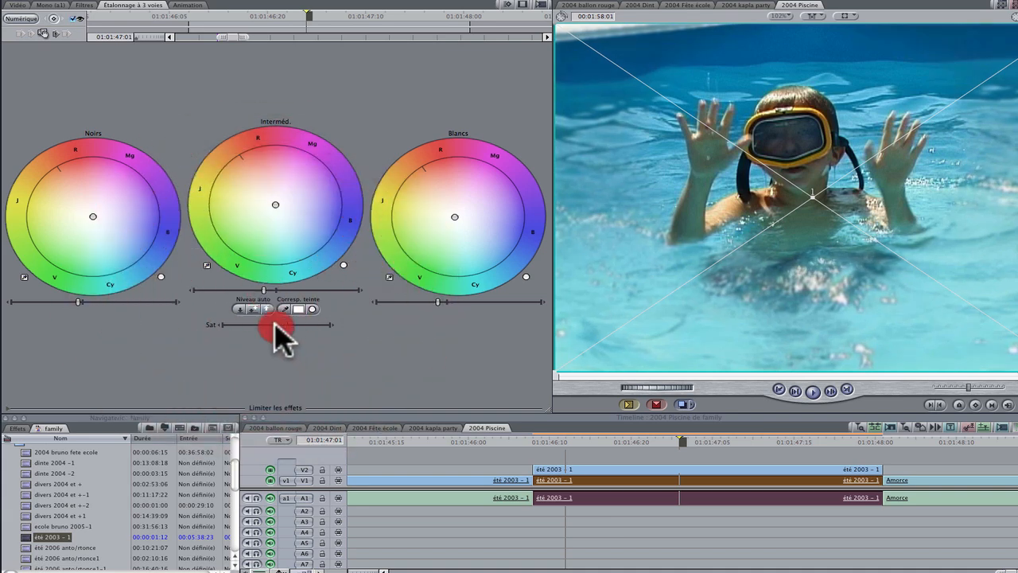
left_click_drag(268, 323, 269, 325)
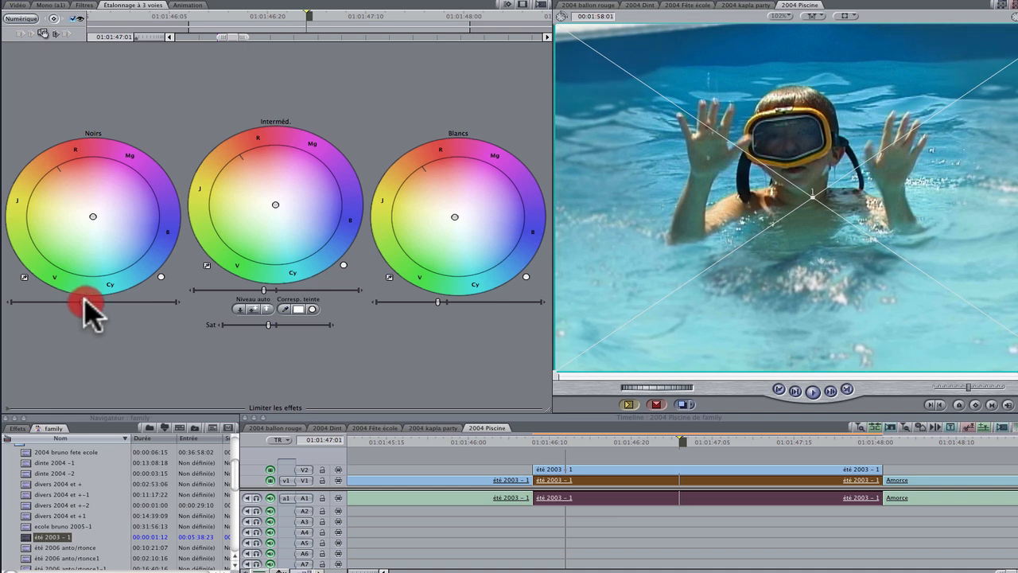
left_click_drag(85, 303, 69, 301)
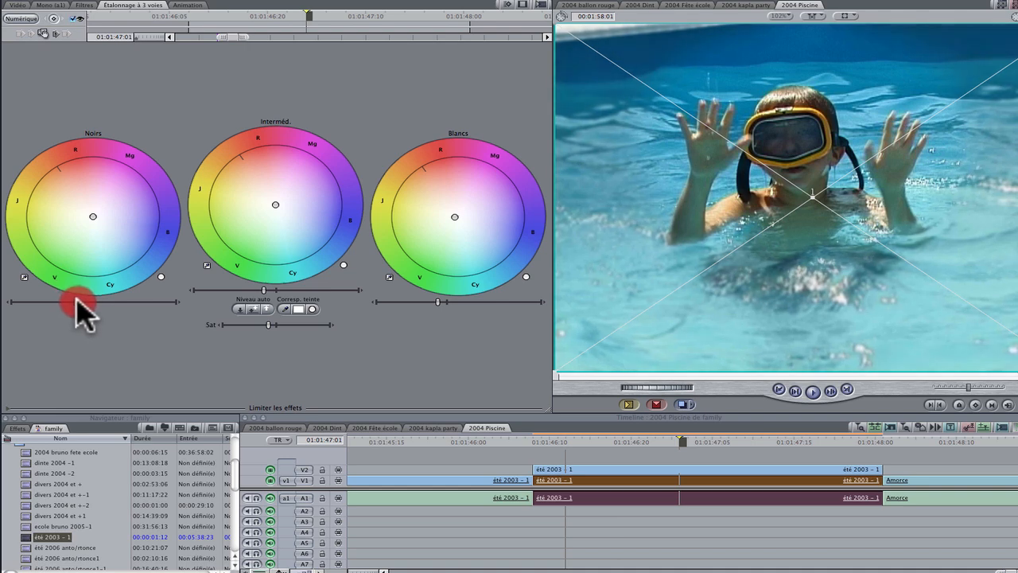
left_click_drag(78, 300, 78, 301)
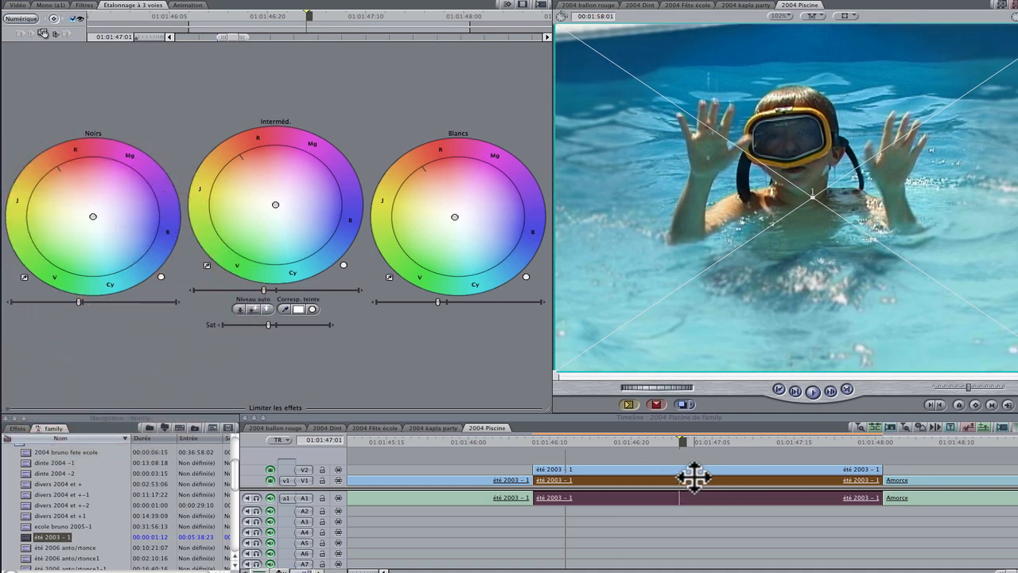
Brighten the whites and fine-tune the midtones in the masked V2 clip's three-way colour correction.
left_click(689, 470)
mouse_move(432, 302)
left_mouse_down()
mouse_move(456, 302)
mouse_move(446, 302)
left_mouse_up()
mouse_move(270, 290)
left_mouse_down()
mouse_move(295, 291)
mouse_move(268, 291)
left_mouse_up()
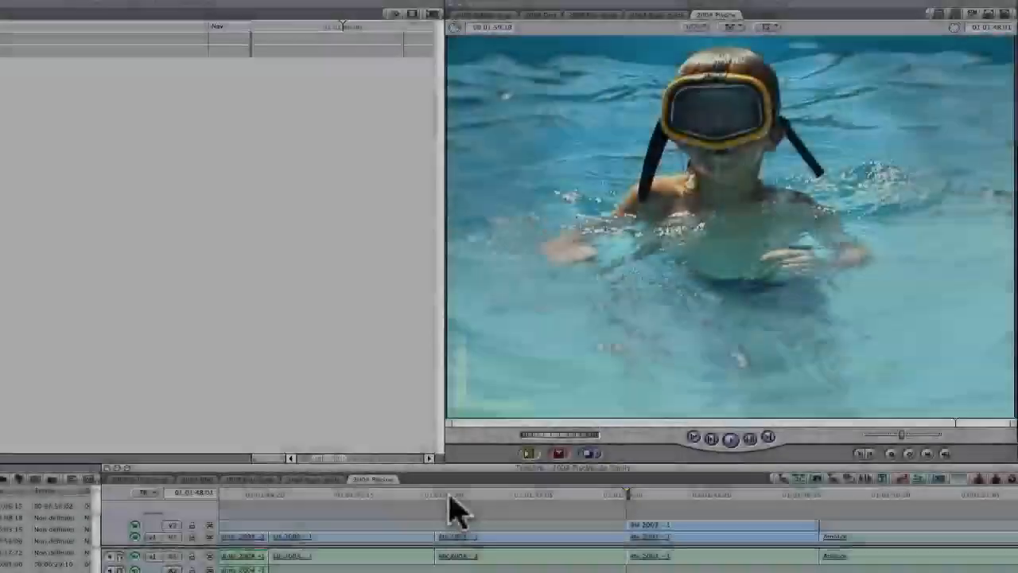
Play back the untreated shot and the treated shot that follows it to compare the two looks.
left_click(451, 505)
key("space")
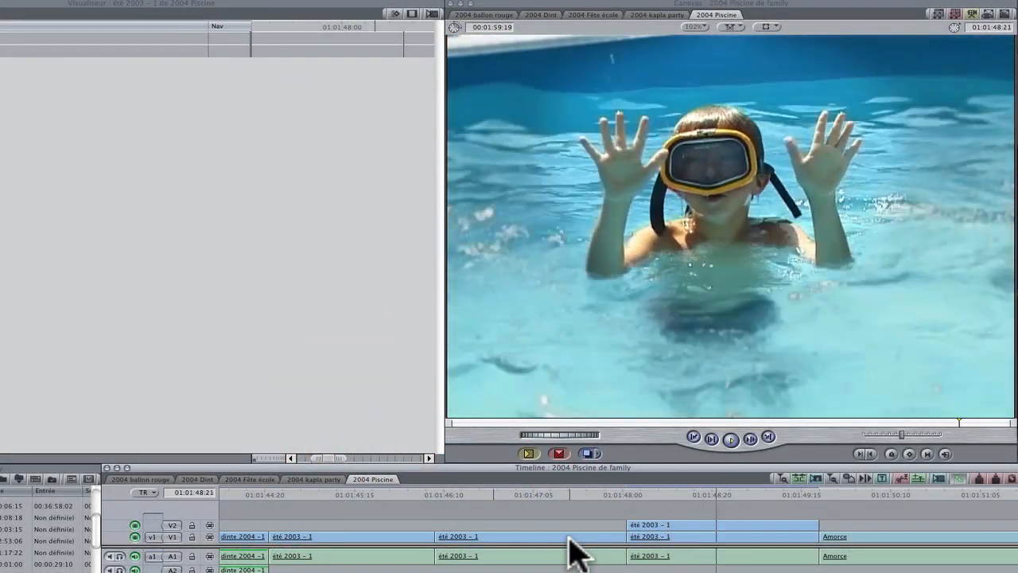
left_click(450, 494)
key("space")
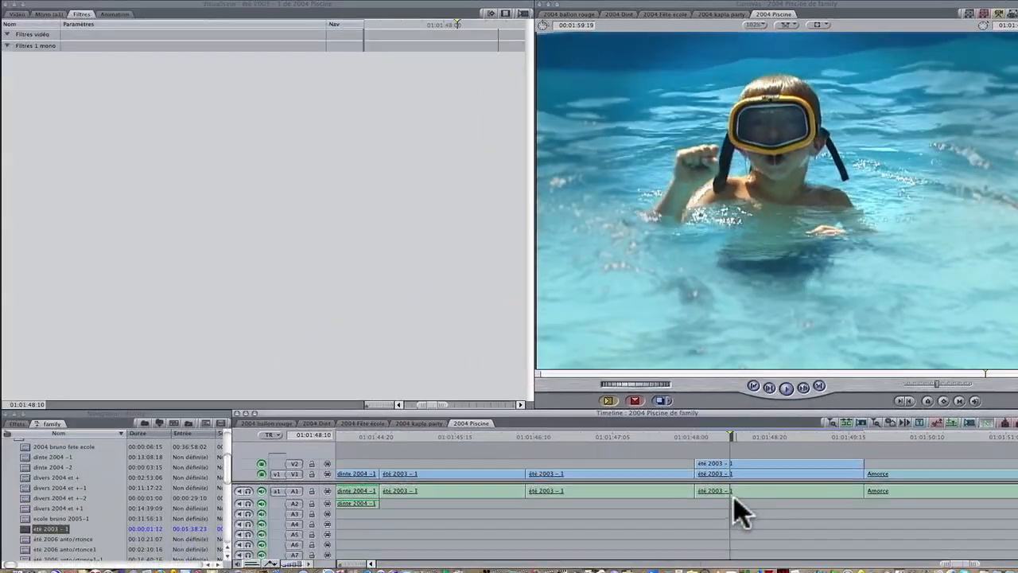
Review the filters on the treated V2 clip and the V1 clip beneath it, and check the result in motion.
double_click(740, 463)
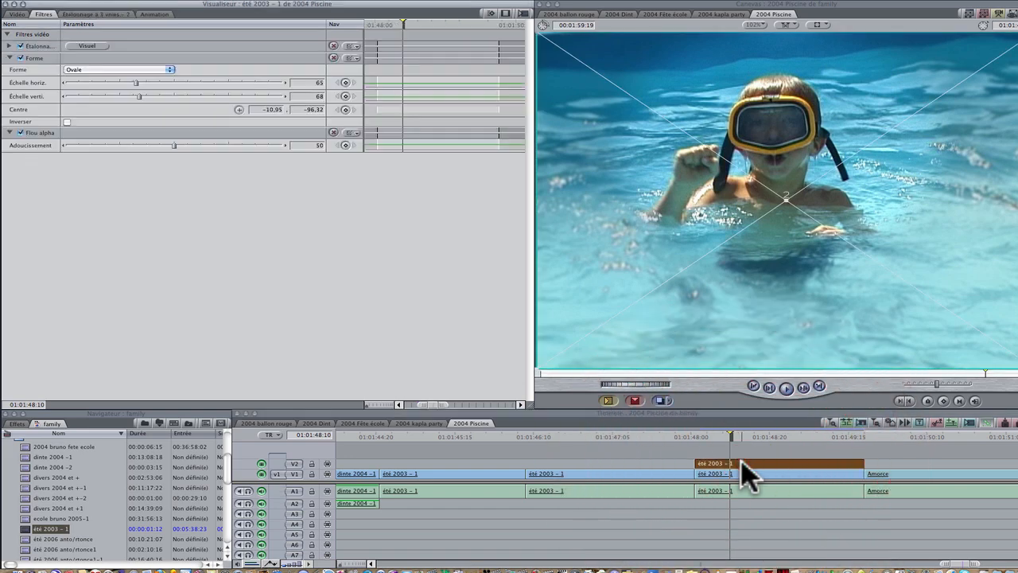
double_click(748, 475)
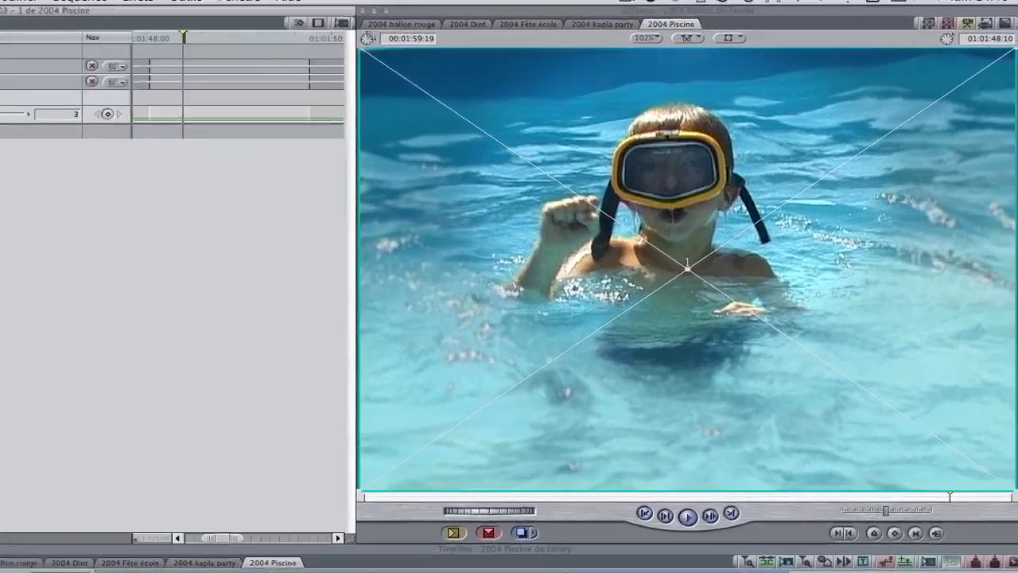
left_click_drag(628, 437, 613, 437)
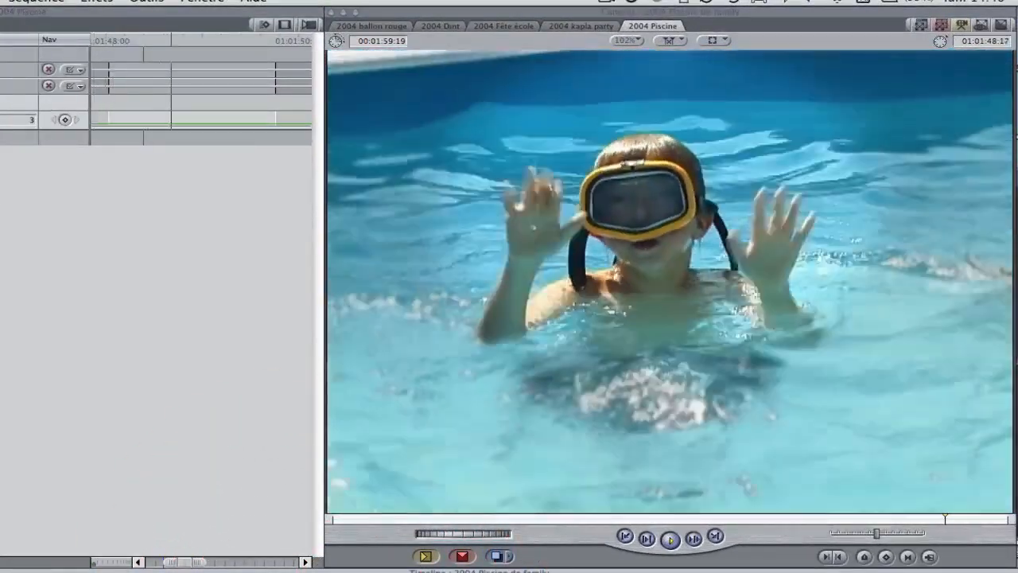